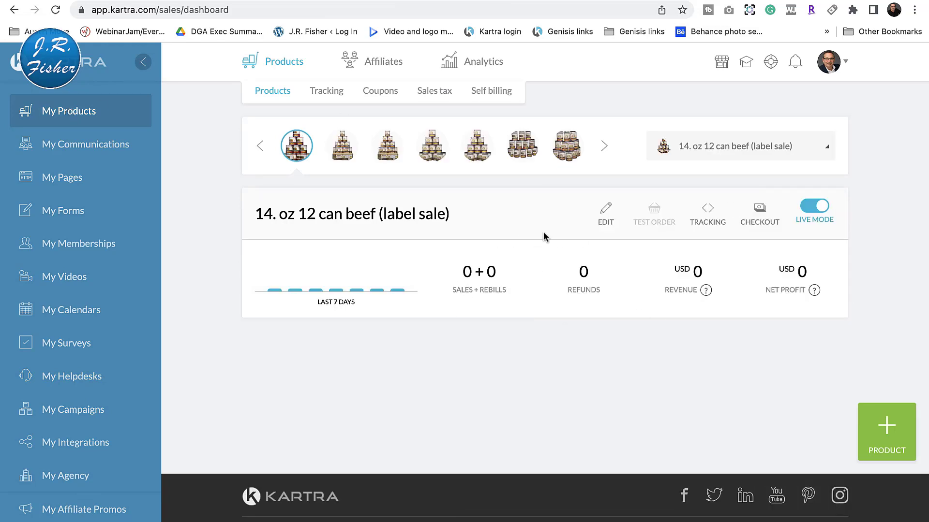
# Step: Look through the full list of existing products in the product selector
pyautogui.click(826, 150)
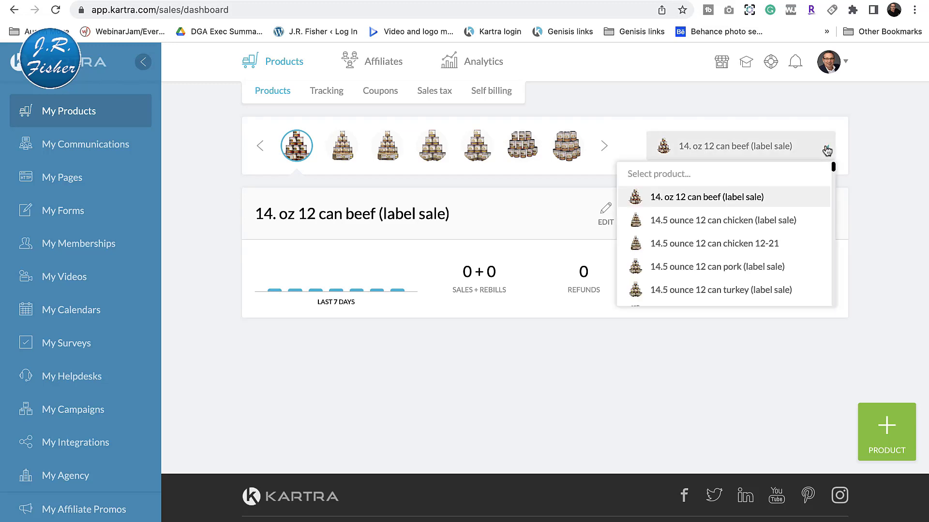
pyautogui.scroll(-5, 783, 246)
pyautogui.scroll(-10, 754, 247)
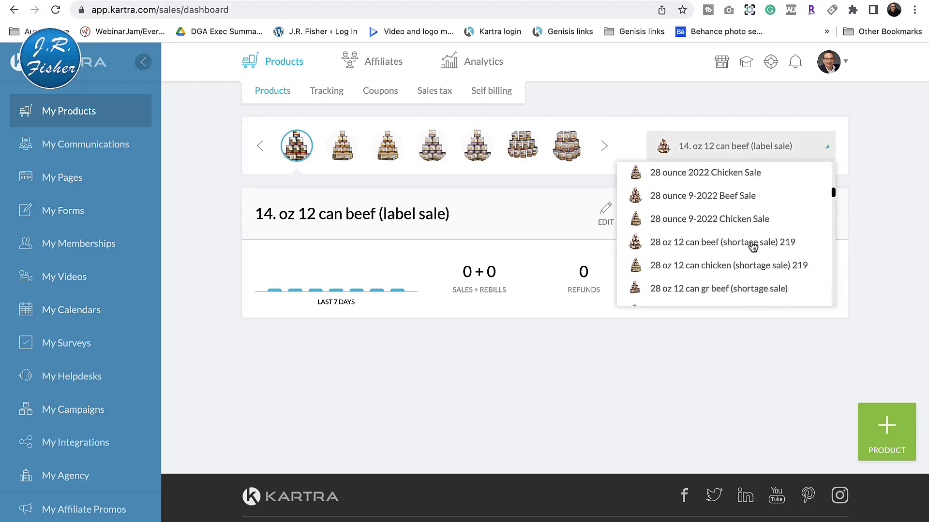
pyautogui.scroll(-10, 753, 247)
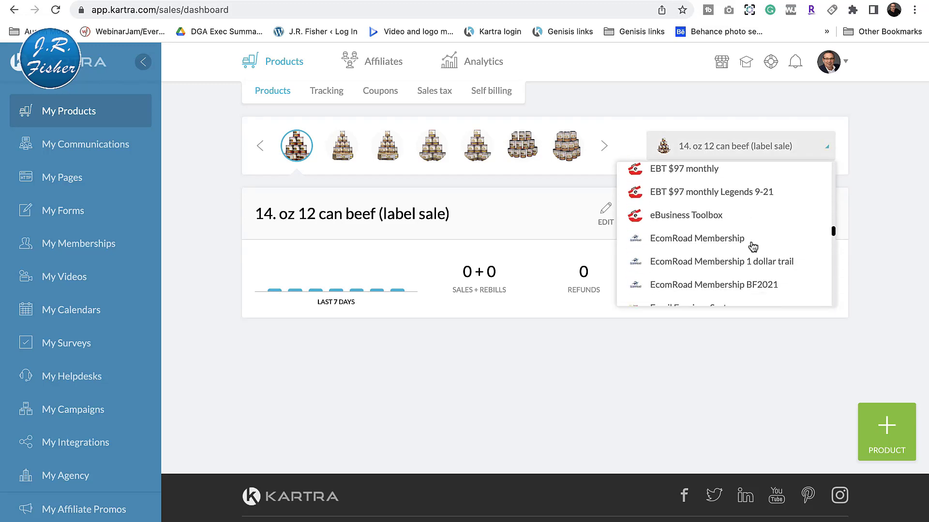
pyautogui.scroll(-10, 753, 247)
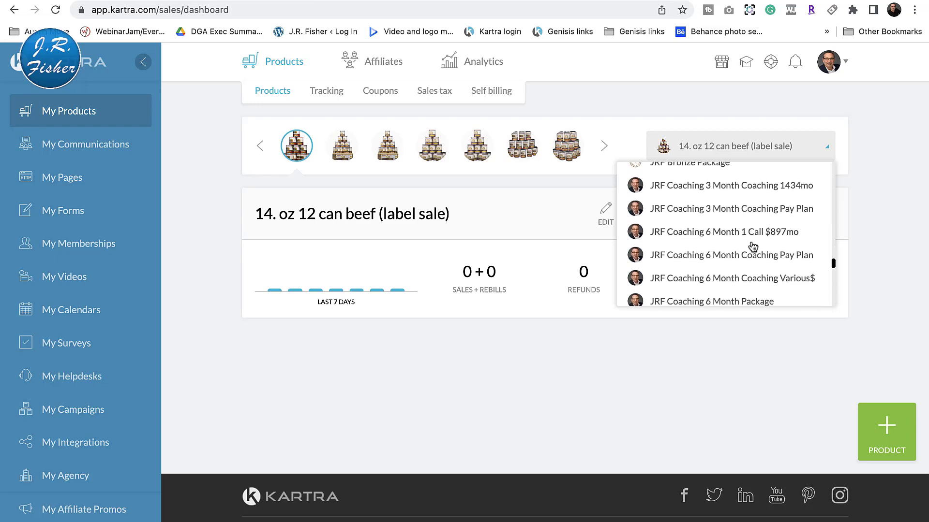
pyautogui.scroll(-2, 753, 247)
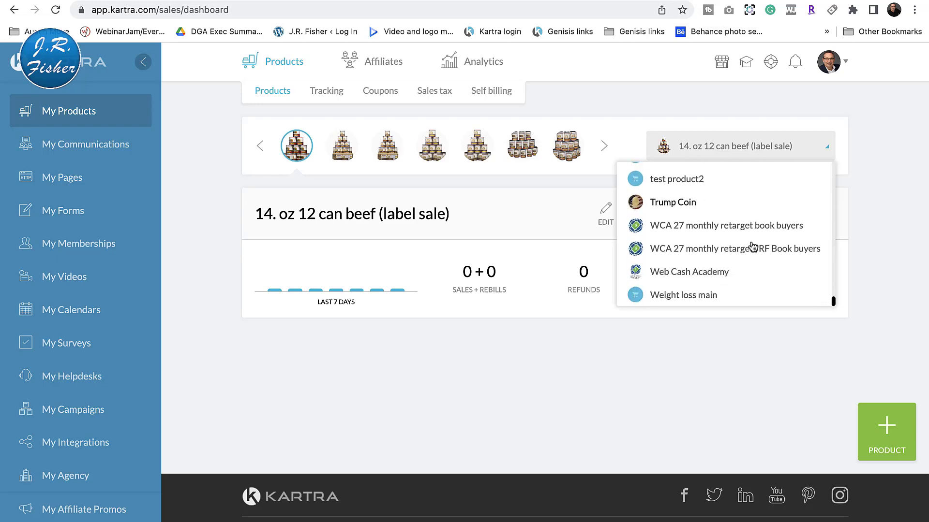
pyautogui.click(617, 401)
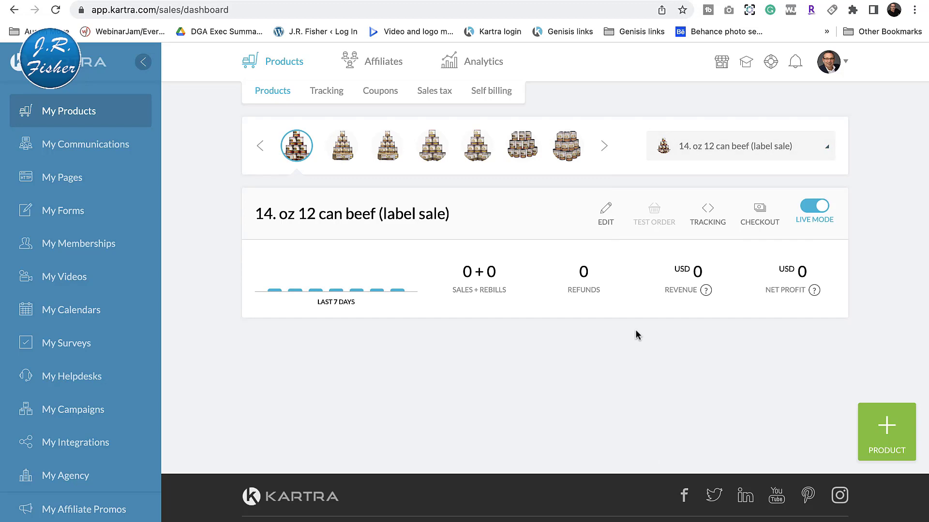
# Step: View the new product form with its main product and upsell or downsell choices, and cancel it
pyautogui.click(890, 431)
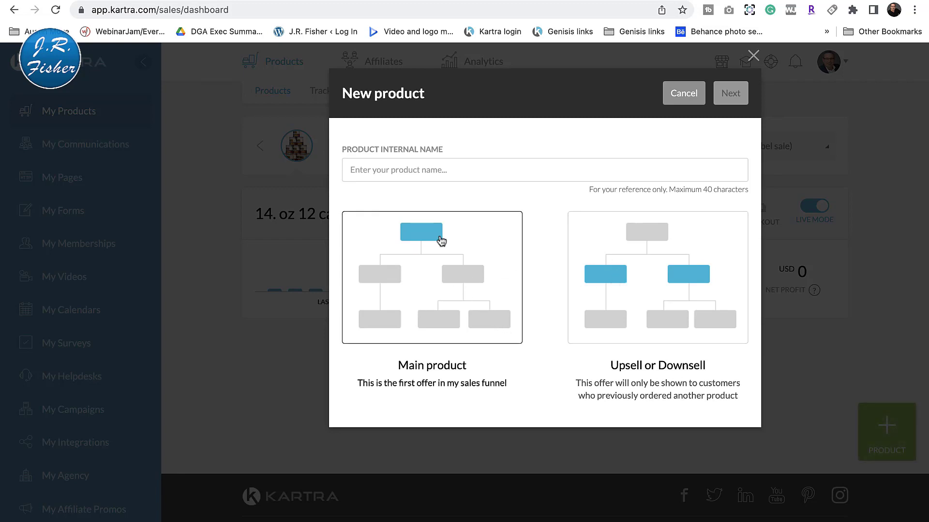
pyautogui.click(683, 93)
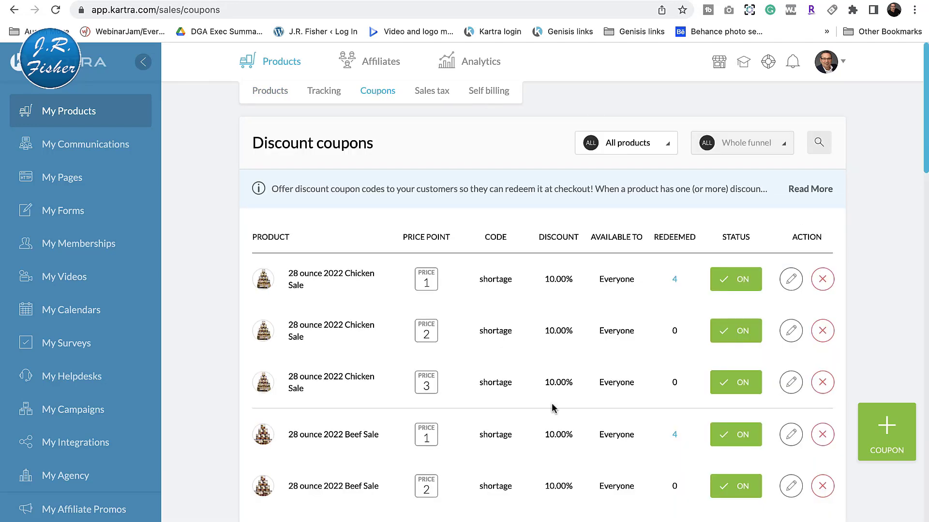
# Step: Look through the discount coupons and start a new coupon with the code Free50
pyautogui.scroll(-5, 554, 409)
pyautogui.scroll(5, 554, 409)
pyautogui.click(888, 425)
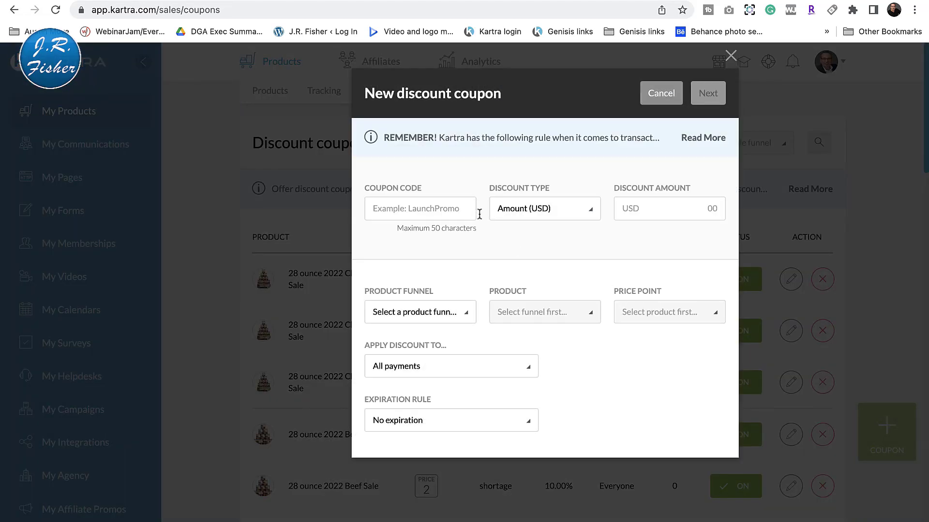
pyautogui.click(443, 210)
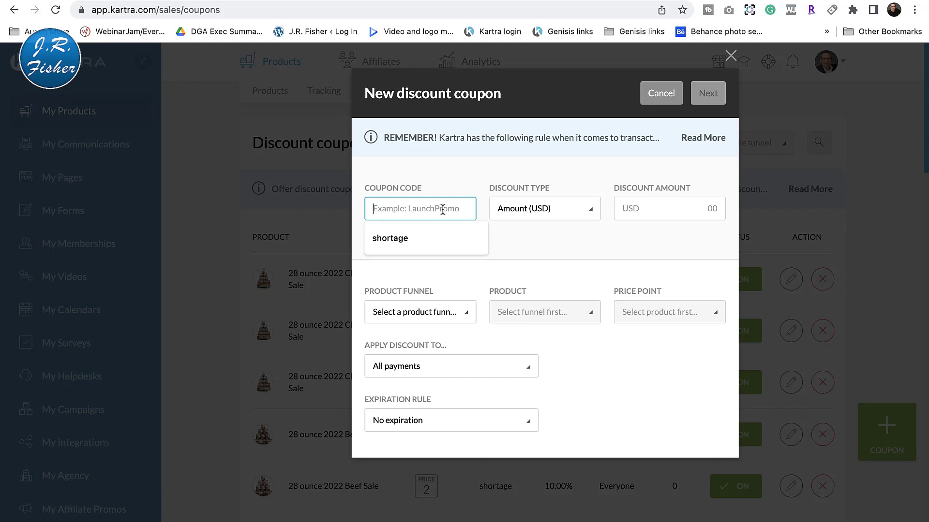
pyautogui.write('Free50')
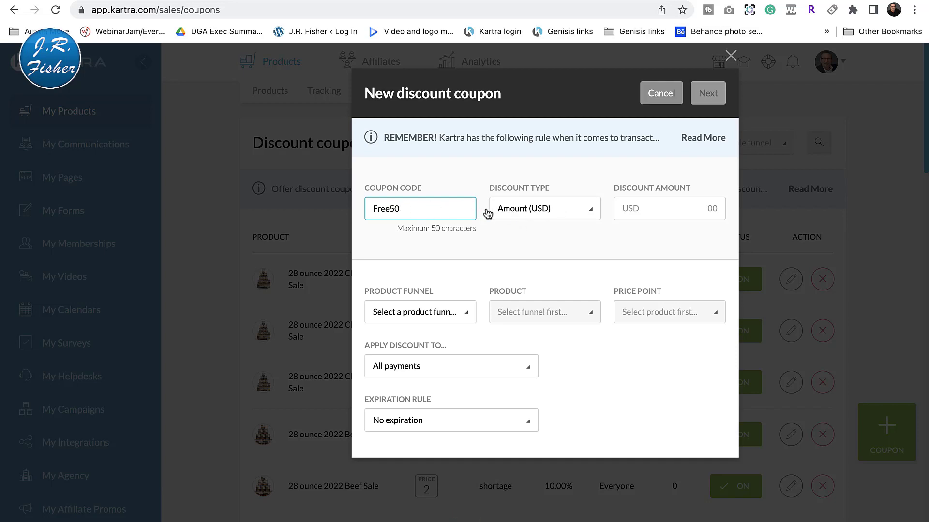
# Step: Keep the coupon's discount type as Amount (USD) and set the discount amount to 50
pyautogui.click(629, 212)
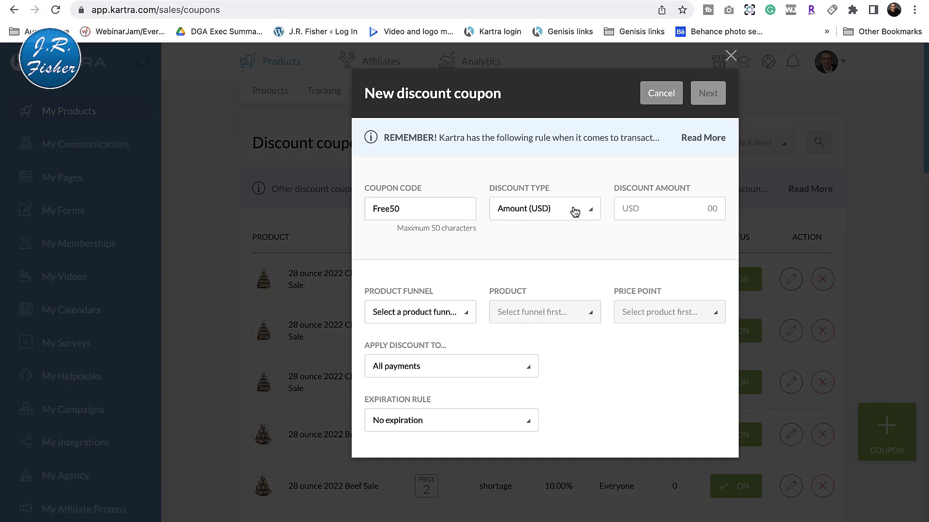
pyautogui.click(559, 212)
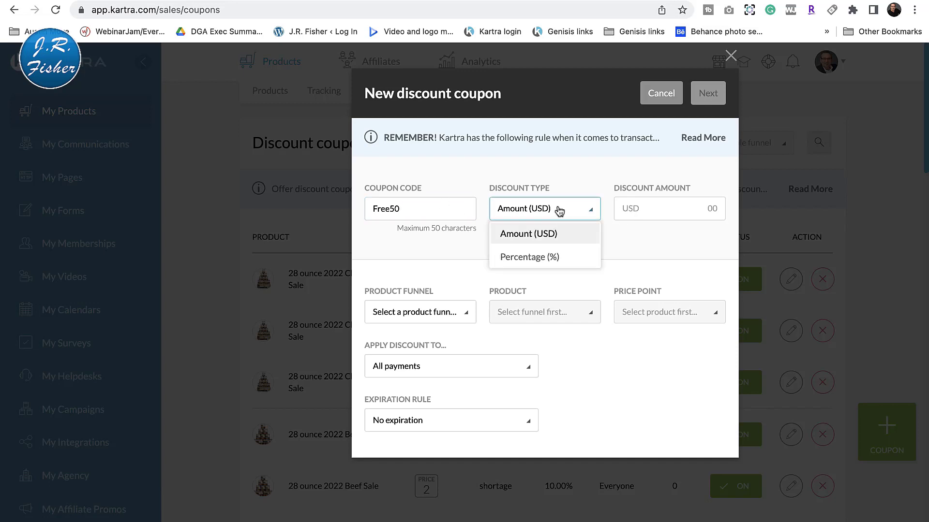
pyautogui.click(635, 208)
pyautogui.click(709, 208)
pyautogui.write('50')
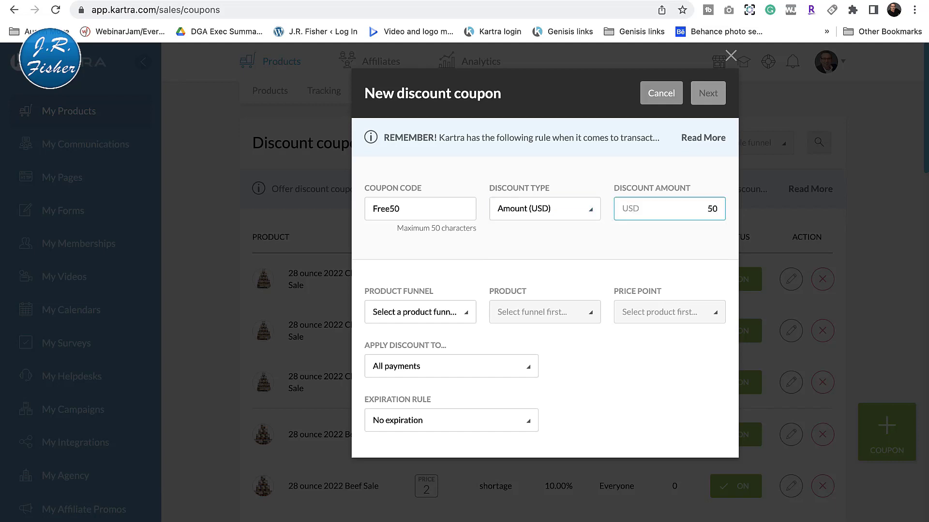
pyautogui.click(704, 245)
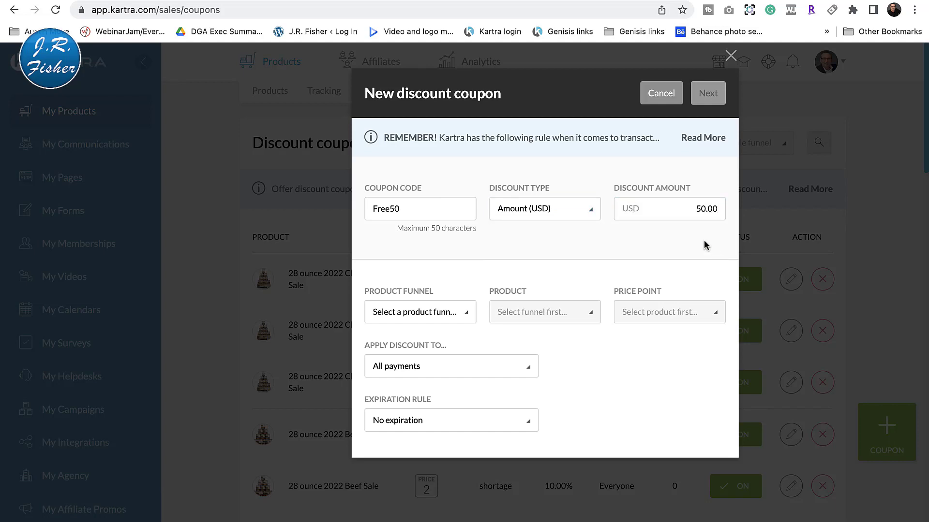
# Step: Examine the coupon's product funnel, payment application and expiration rule options, and cancel the new coupon
pyautogui.click(464, 318)
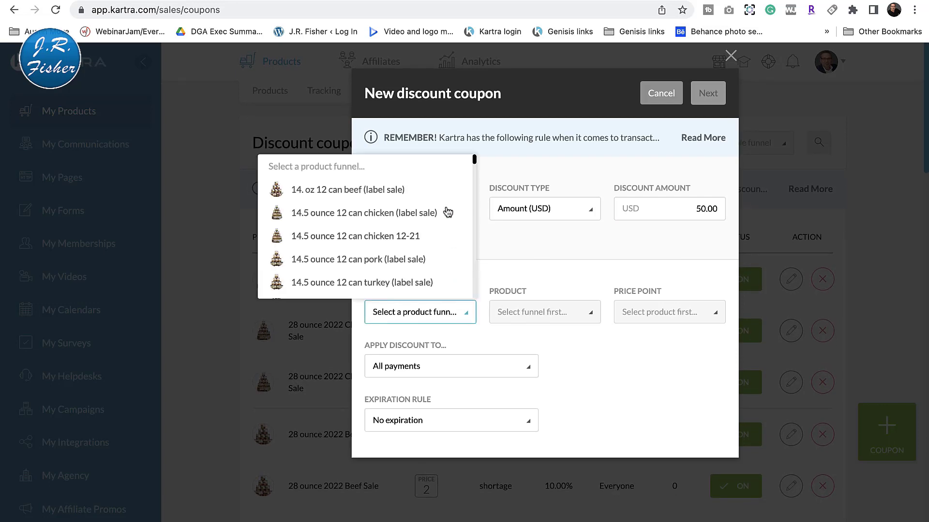
pyautogui.scroll(-3, 425, 264)
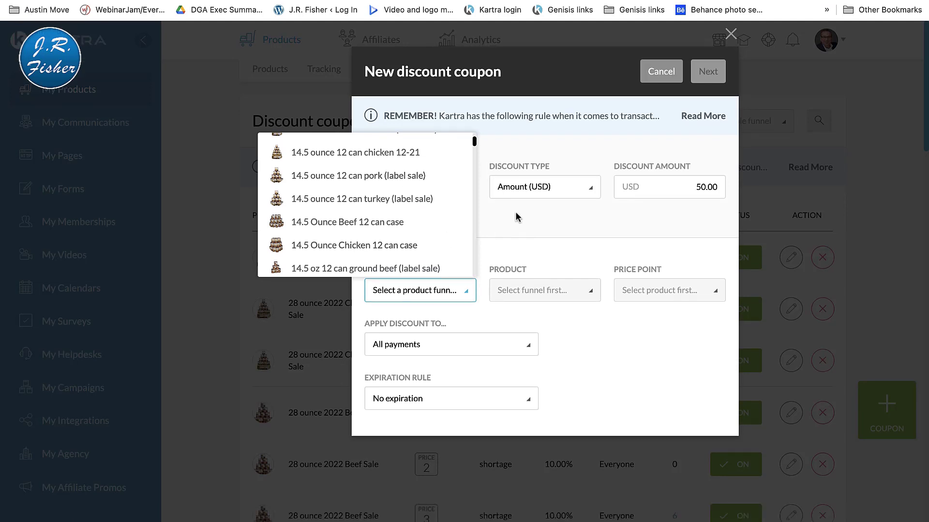
pyautogui.click(516, 217)
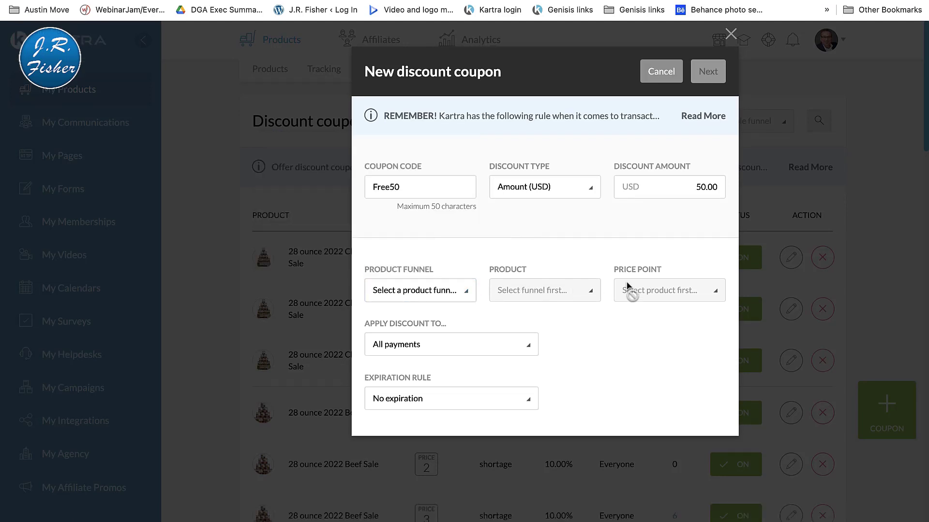
pyautogui.click(530, 346)
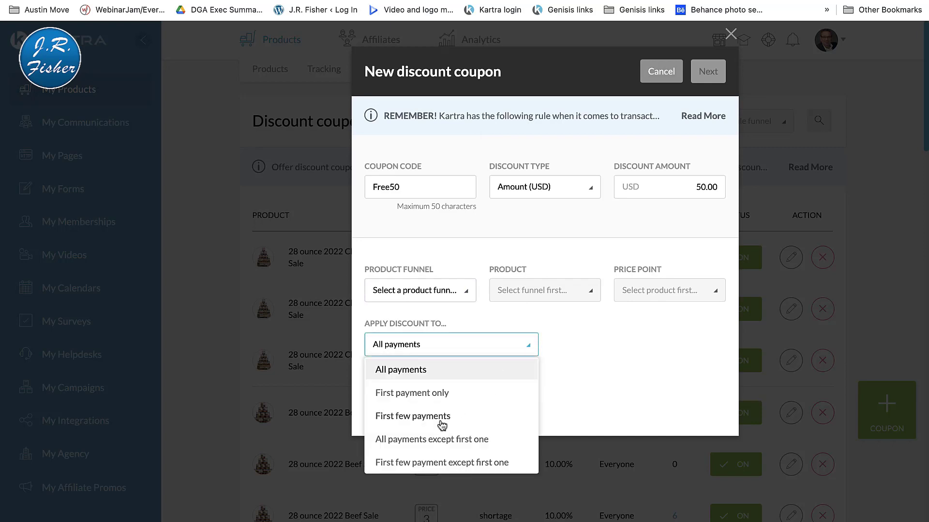
pyautogui.click(594, 388)
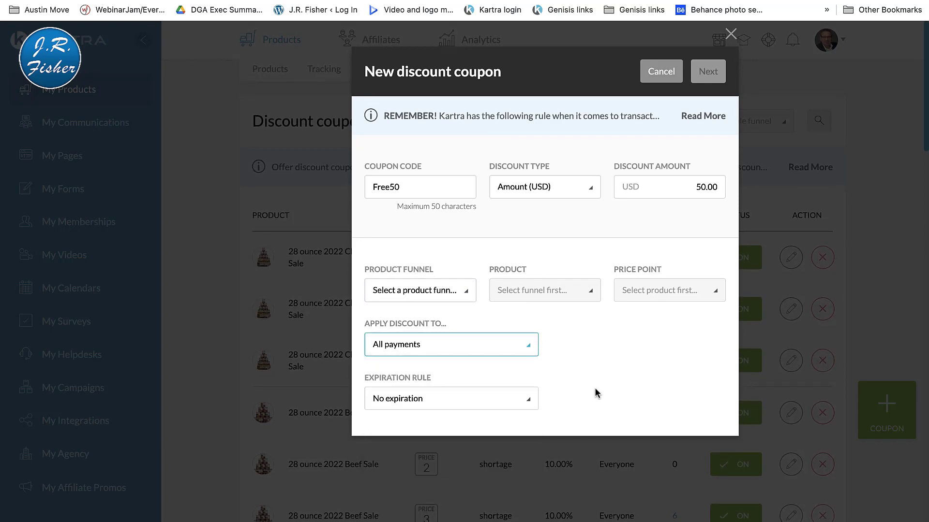
pyautogui.click(529, 401)
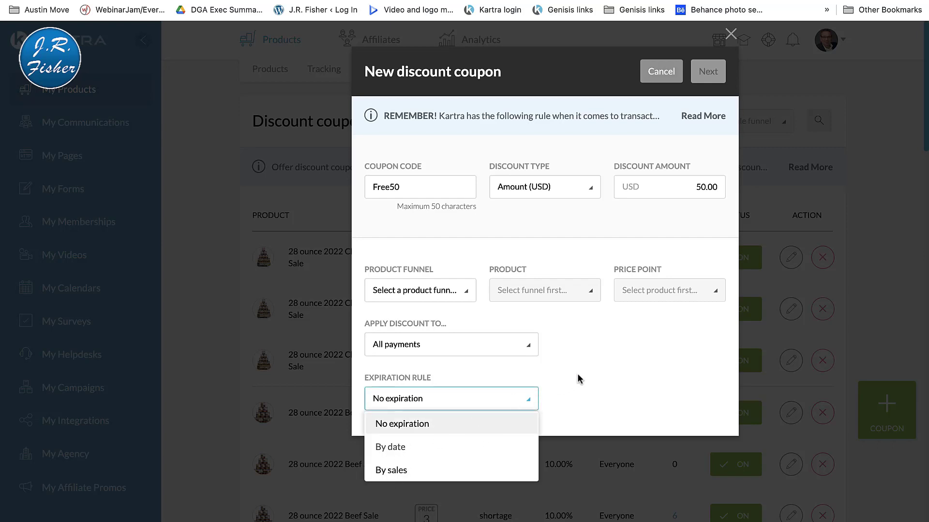
pyautogui.click(602, 370)
pyautogui.click(665, 78)
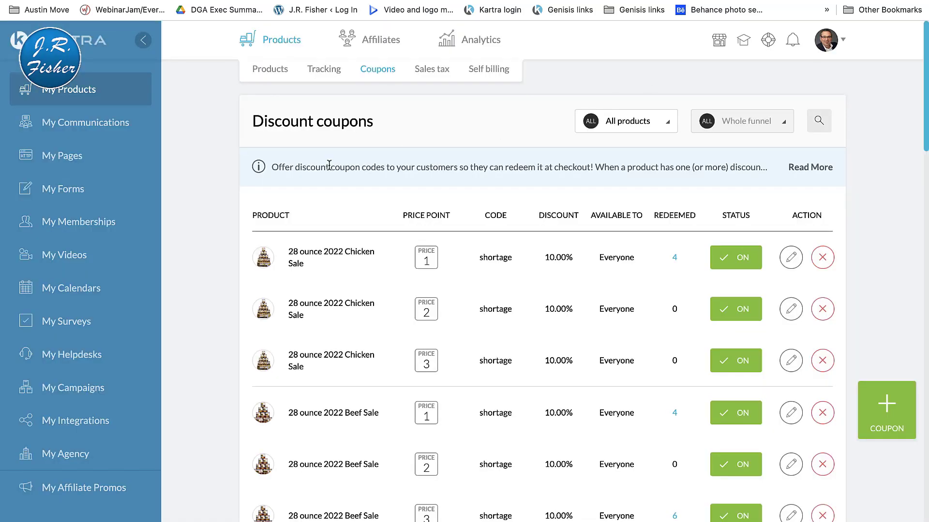
# Step: Review the worldwide sales tax report by location and view the self billing page
pyautogui.click(430, 71)
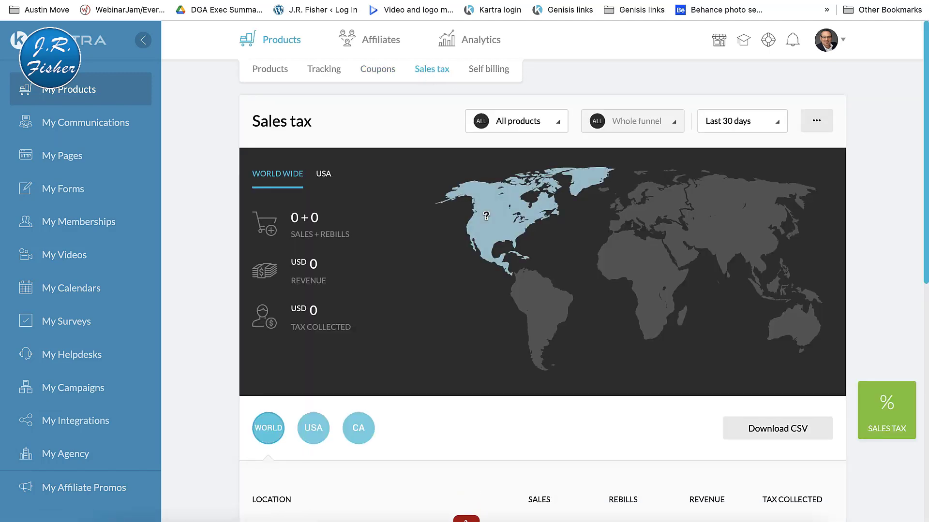
pyautogui.scroll(-5, 489, 219)
pyautogui.scroll(-10, 476, 285)
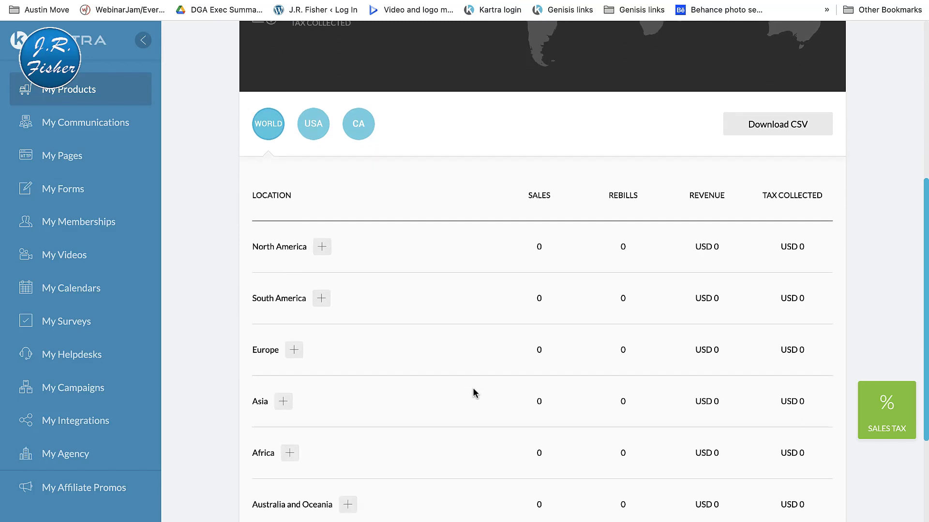
pyautogui.scroll(15, 474, 393)
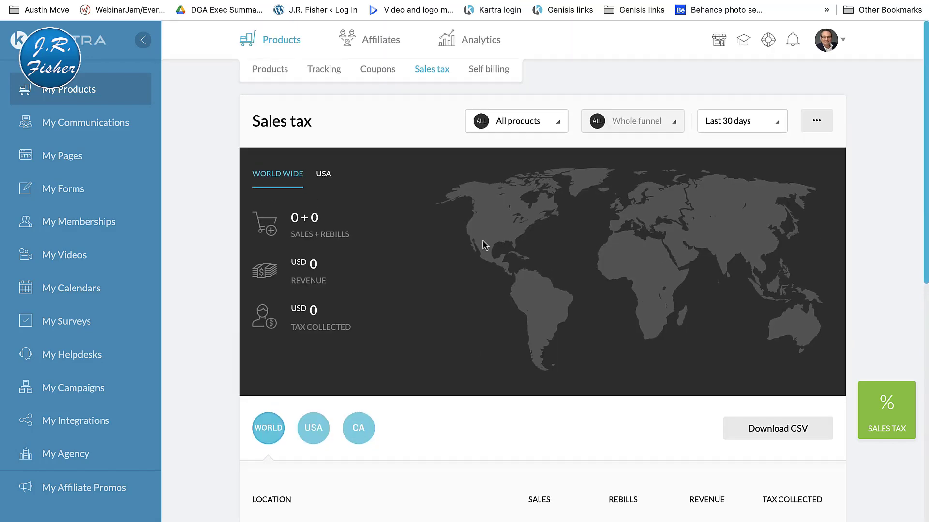
pyautogui.click(495, 73)
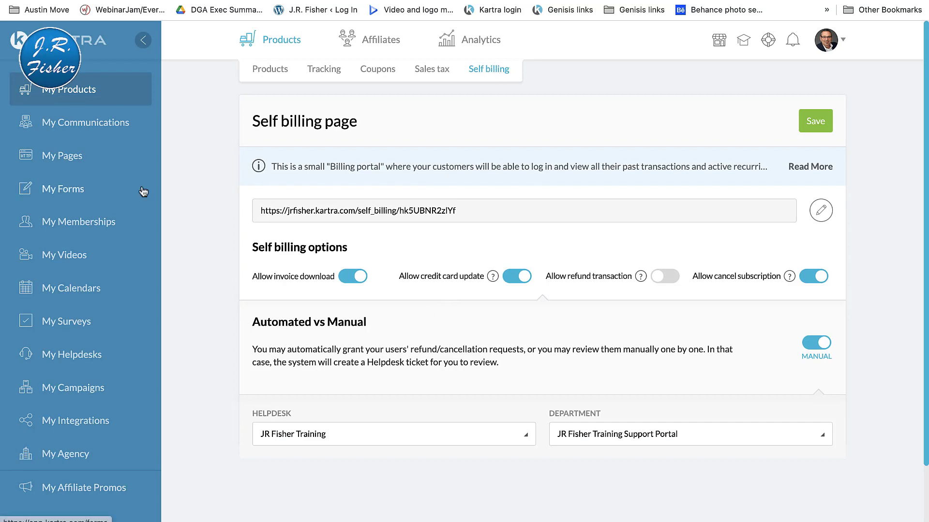
# Step: View the leads in My Communications and look through the list of sent broadcasts
pyautogui.click(110, 127)
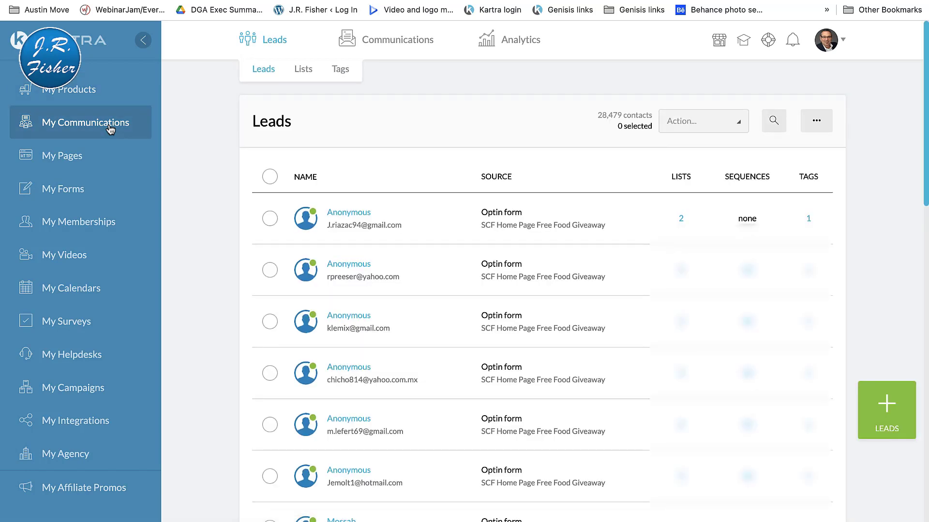
pyautogui.moveTo(393, 39)
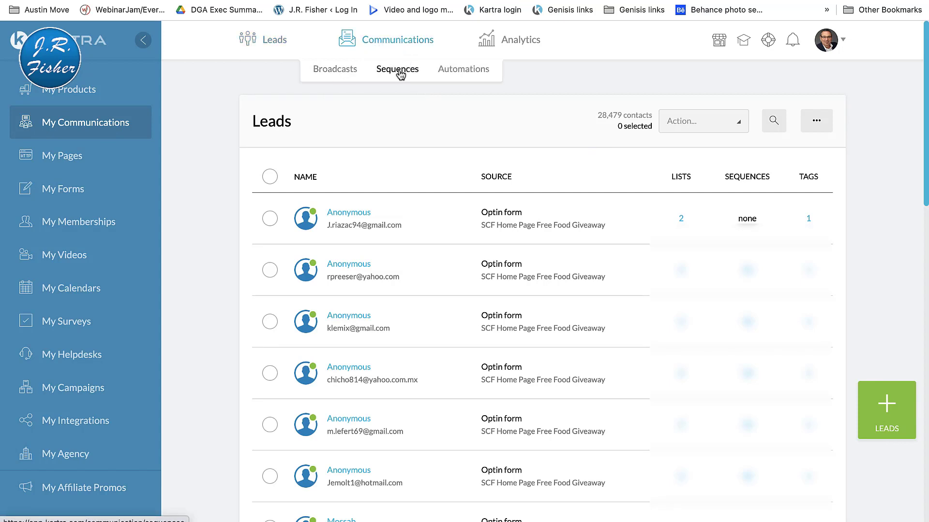
pyautogui.click(350, 72)
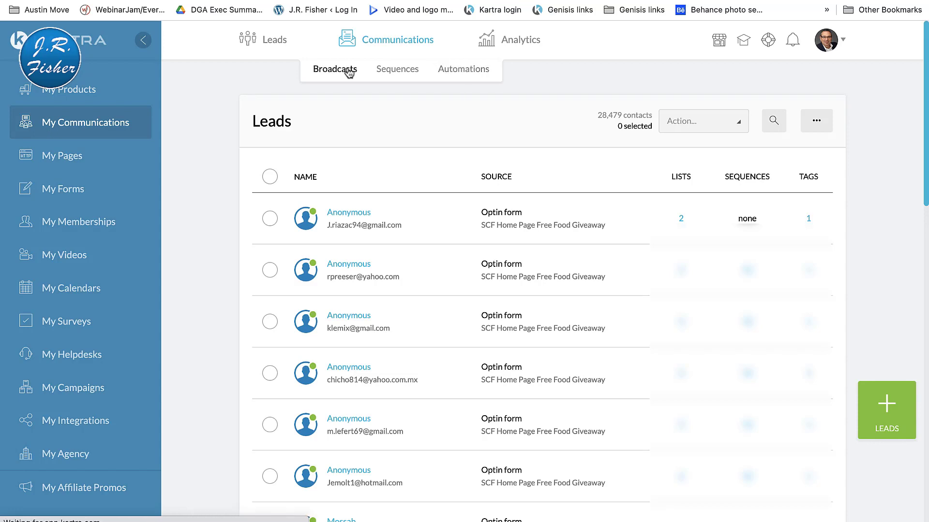
pyautogui.scroll(-3, 418, 332)
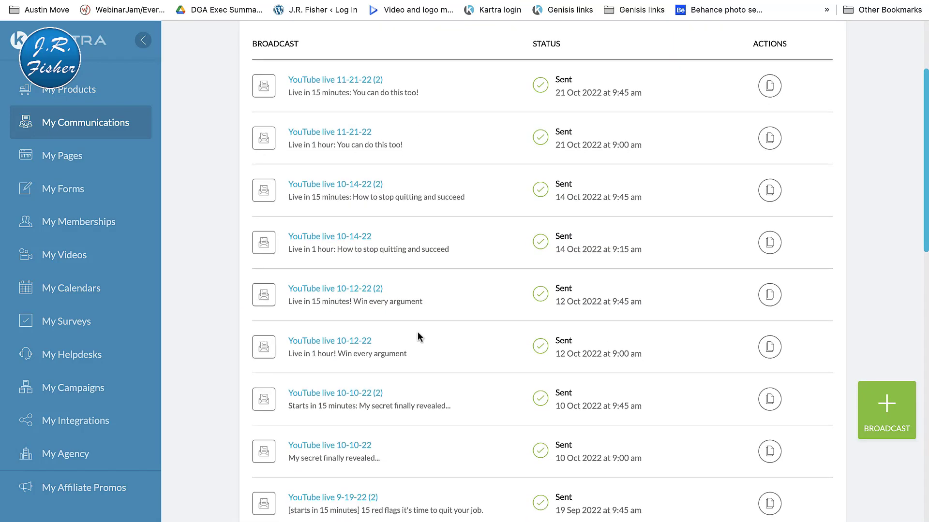
pyautogui.scroll(-15, 417, 332)
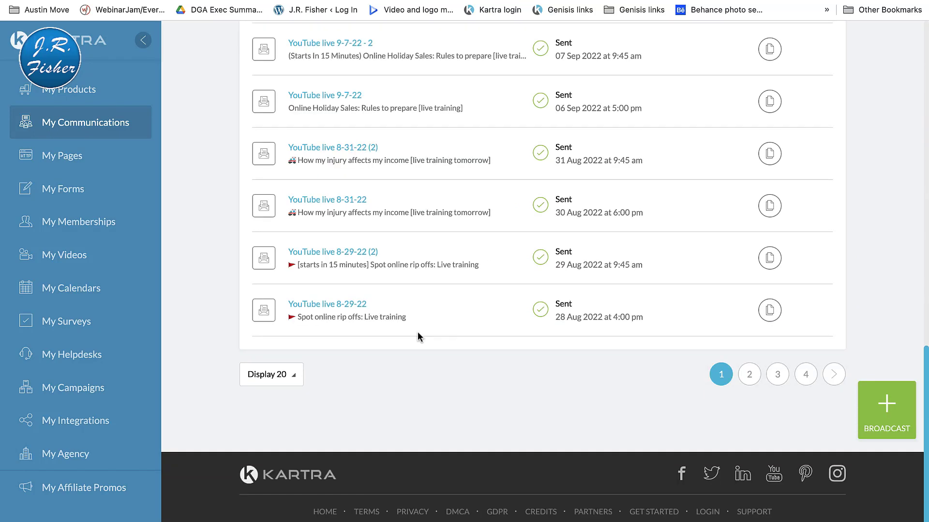
pyautogui.scroll(20, 417, 332)
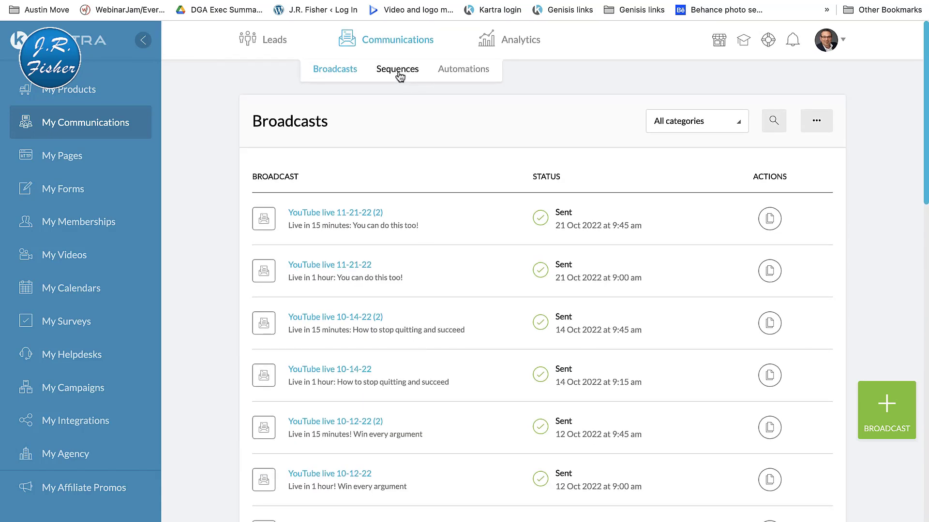
# Step: Open the sequence "SCF 8-2022 - 28oz Beef-Ground Beef" in the sequence editor, keeping its name and description
pyautogui.click(398, 73)
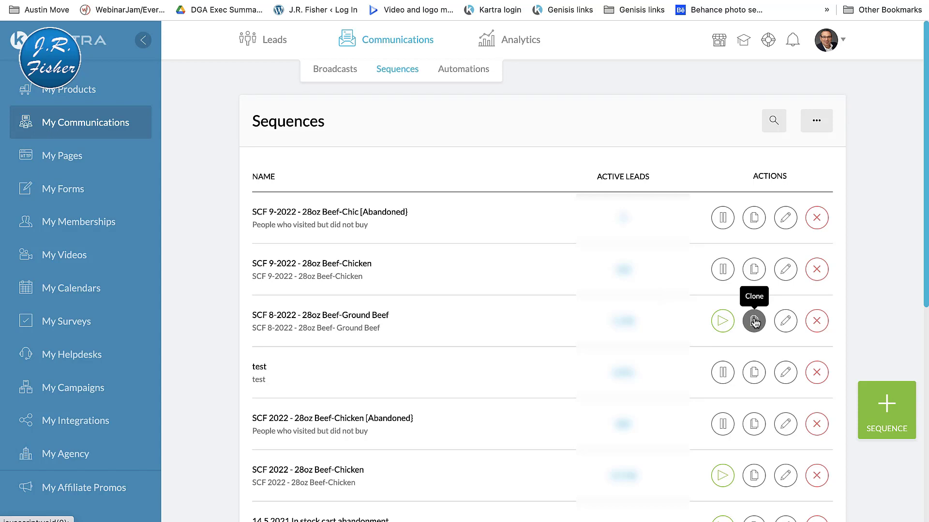
pyautogui.click(785, 321)
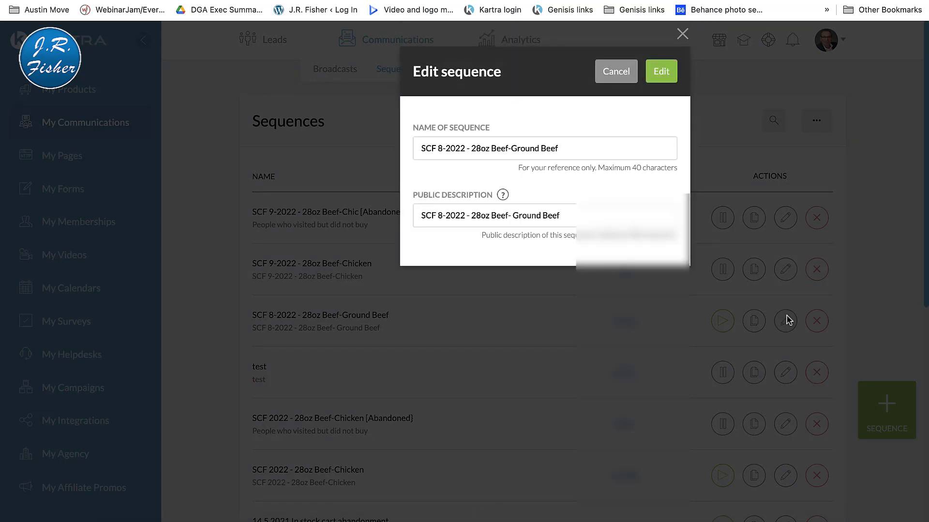
pyautogui.click(660, 74)
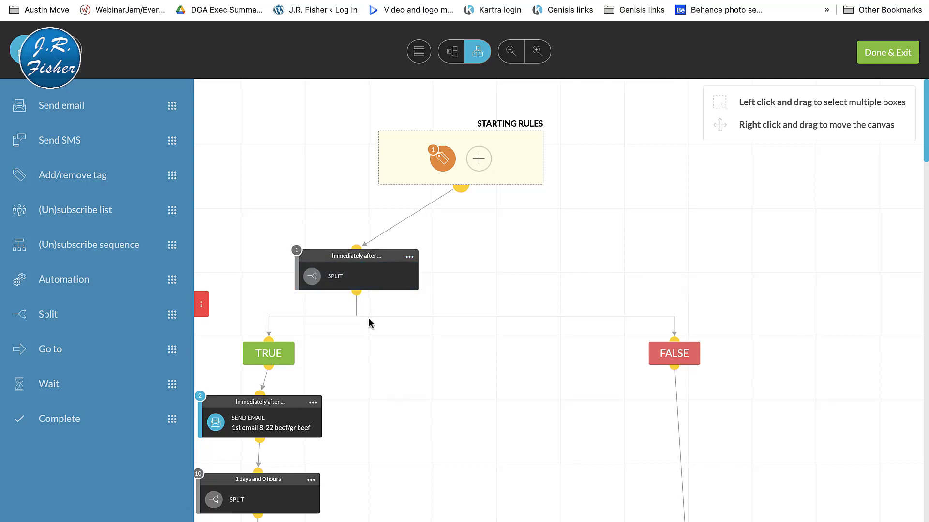
# Step: Examine the sequence's flow of splits and send-email steps, from the starting rules down to the 6 hour warning email
pyautogui.scroll(-1, 433, 356)
pyautogui.scroll(-5, 433, 356)
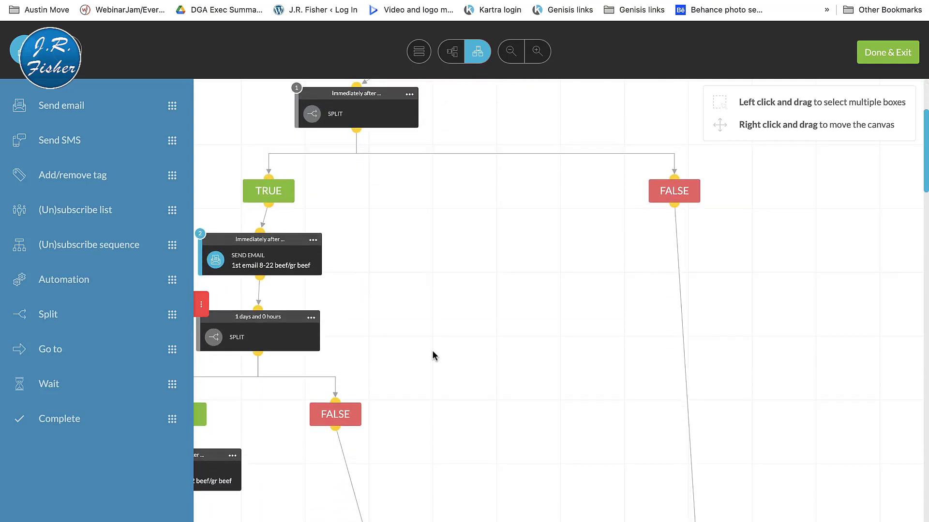
pyautogui.scroll(-14, 386, 392)
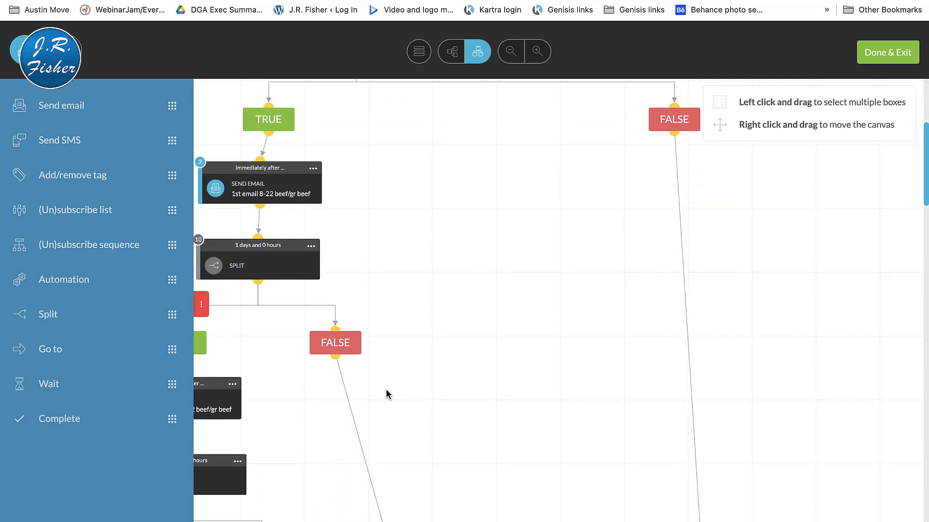
pyautogui.scroll(-15, 386, 392)
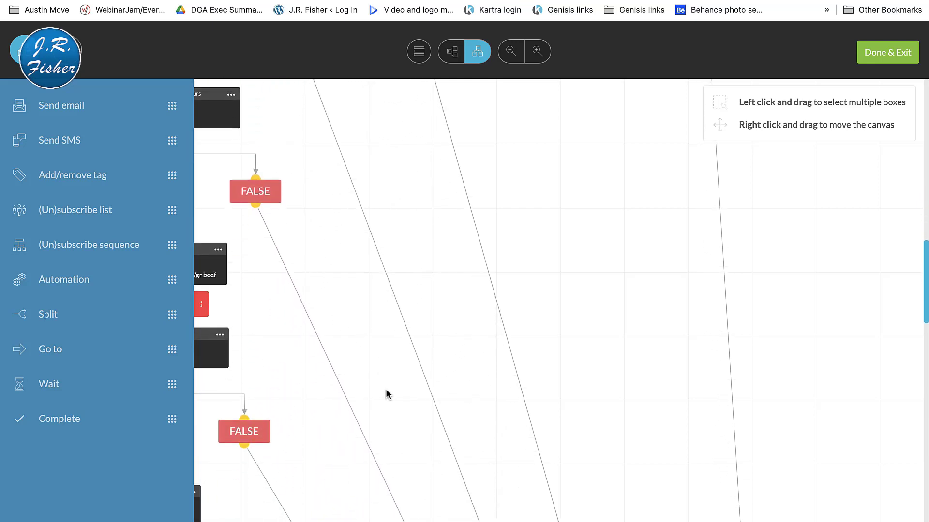
pyautogui.scroll(-8, 385, 390)
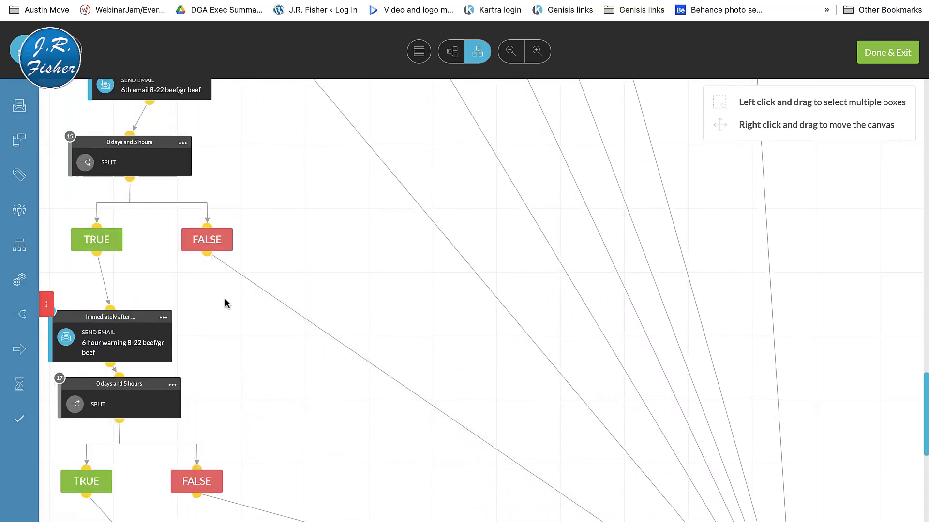
pyautogui.scroll(5, 446, 271)
pyautogui.scroll(-20, 446, 270)
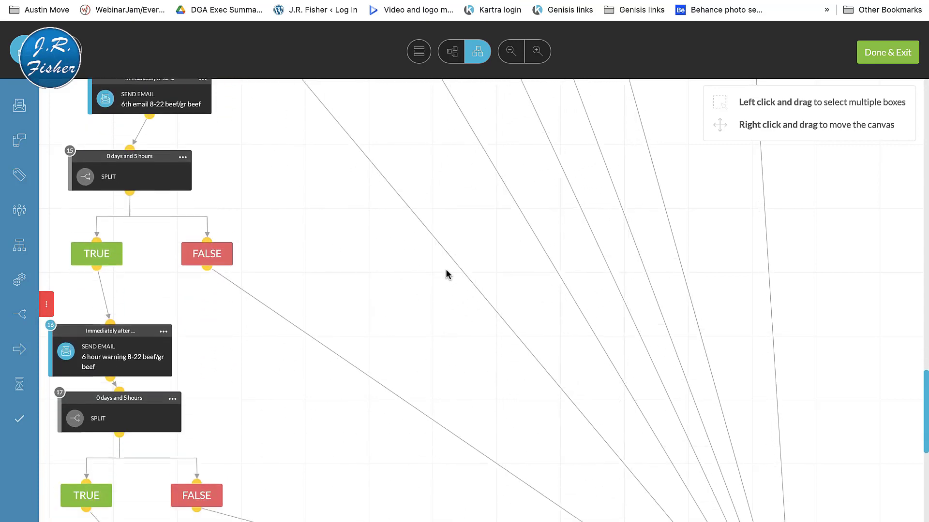
pyautogui.scroll(20, 445, 273)
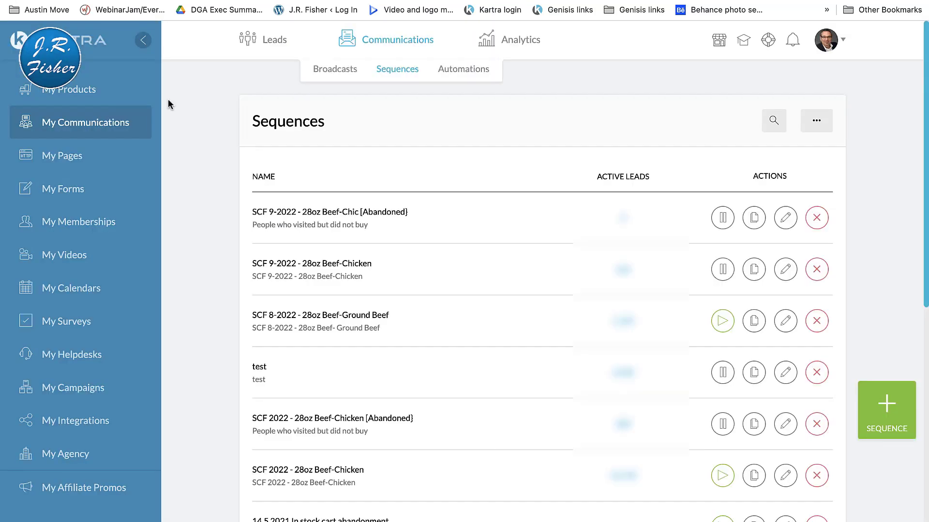
# Step: Get the direct page link for "GAFS SCF Home Page 10-22 ad V2" in My Pages and select the link text
pyautogui.click(79, 160)
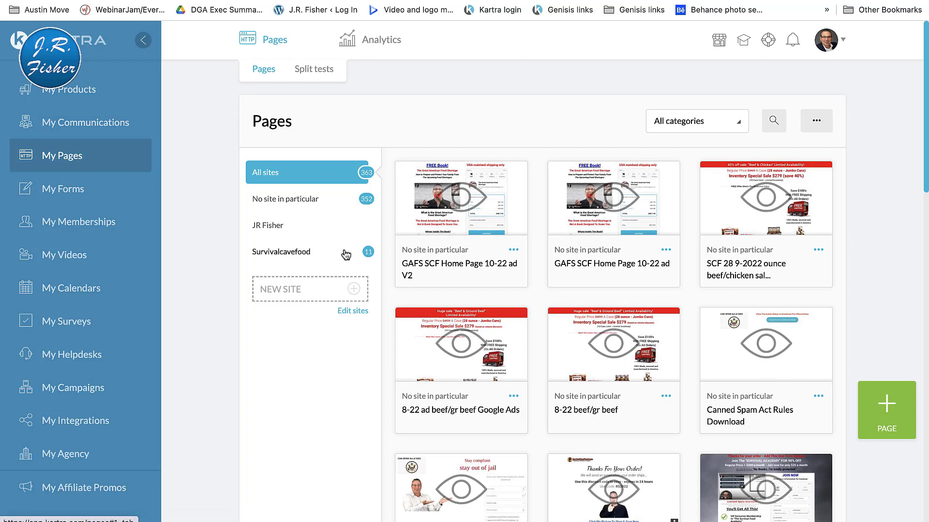
pyautogui.click(514, 250)
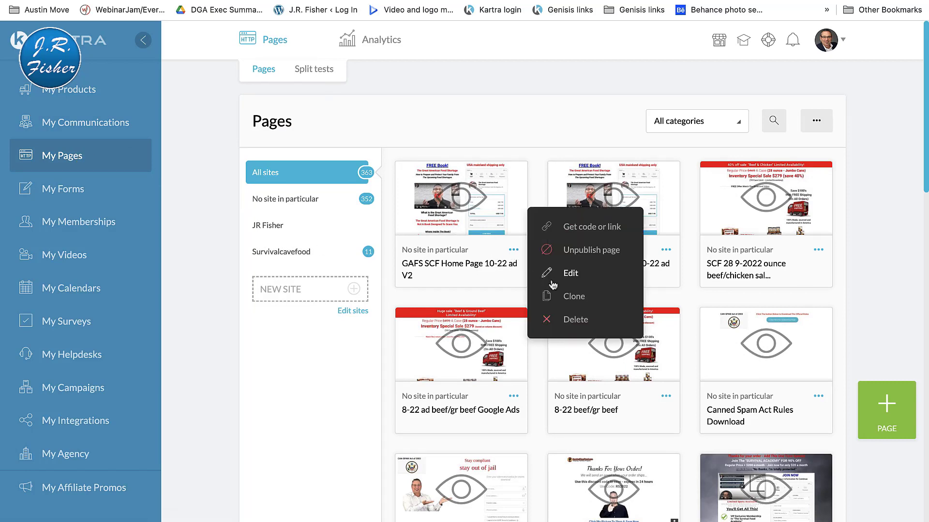
pyautogui.click(578, 227)
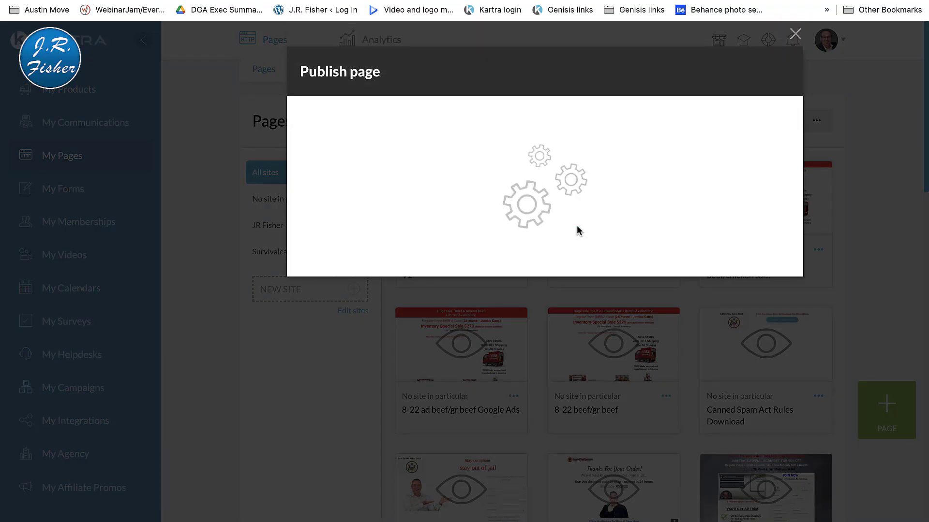
pyautogui.click(446, 228)
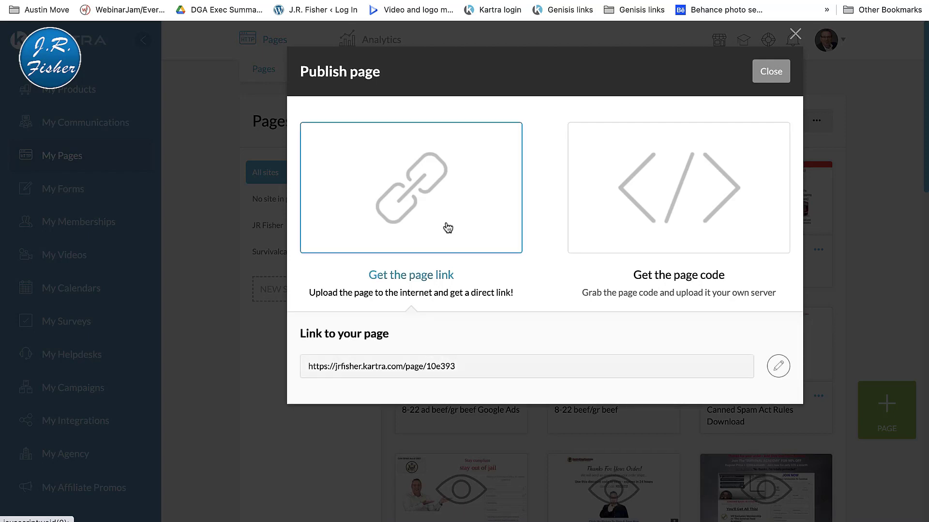
pyautogui.click(386, 373)
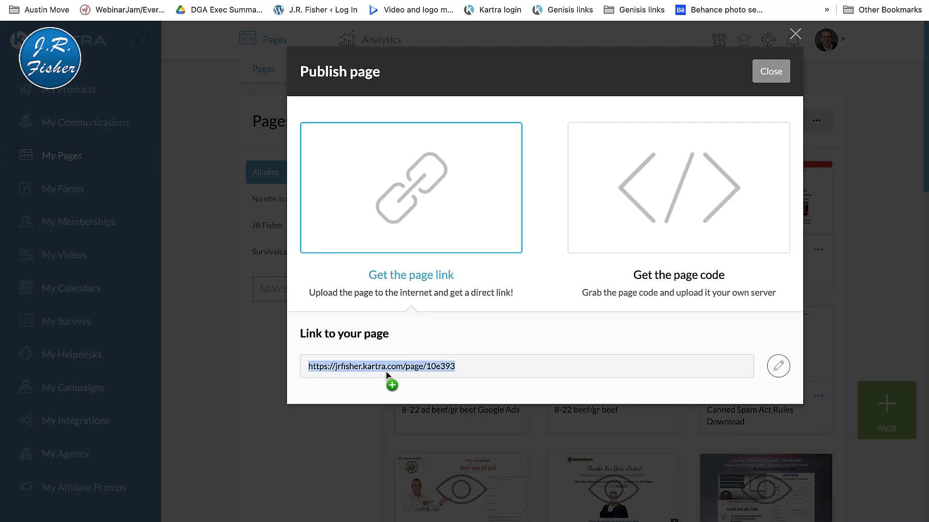
# Step: View the live page from its link, and open the page's video component for editing in the page editor
pyautogui.rightClick(386, 373)
pyautogui.click(402, 429)
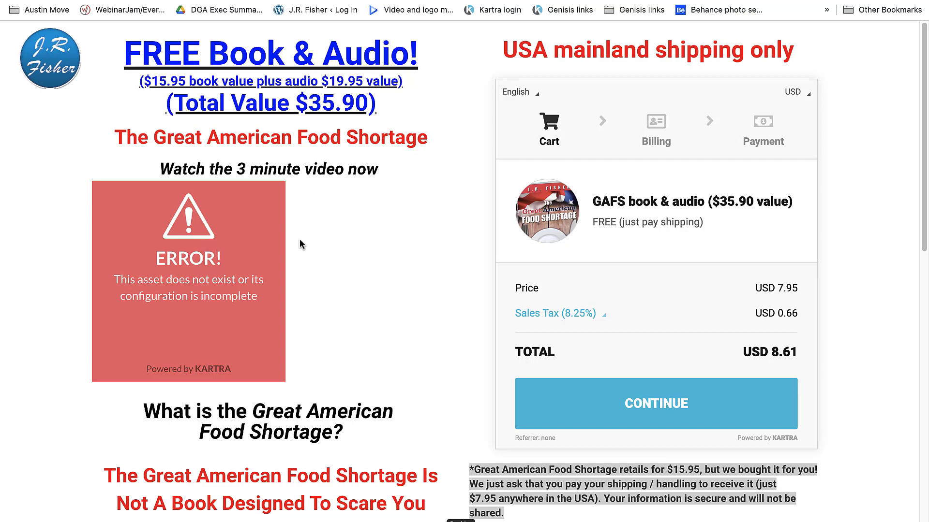
pyautogui.click(769, 1)
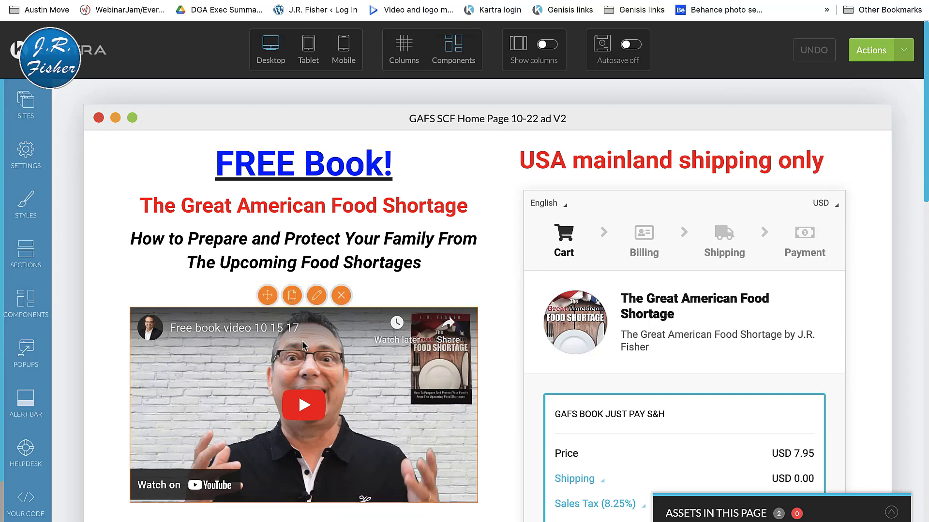
pyautogui.click(316, 297)
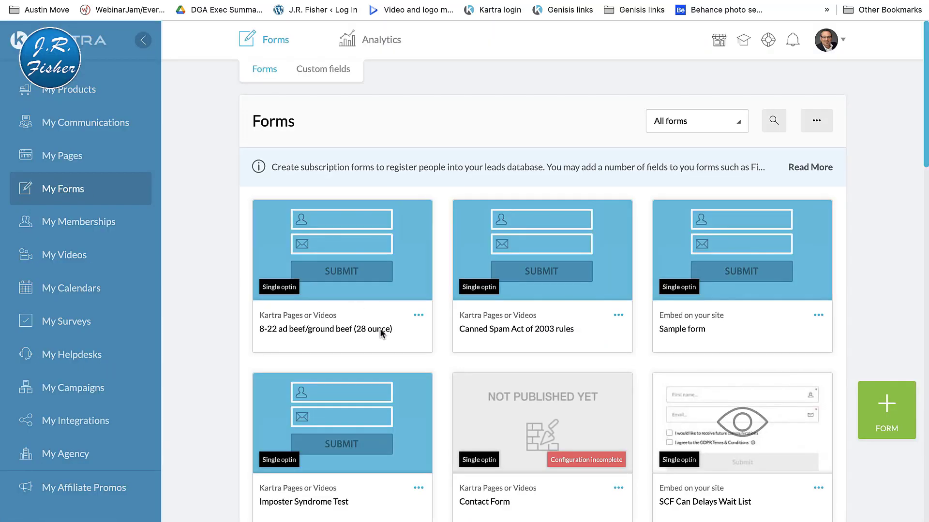
# Step: Look through the forms list and open the form "8-22 ad beef/ground beef (28 ounce)" for editing, keeping its name
pyautogui.scroll(-3, 405, 358)
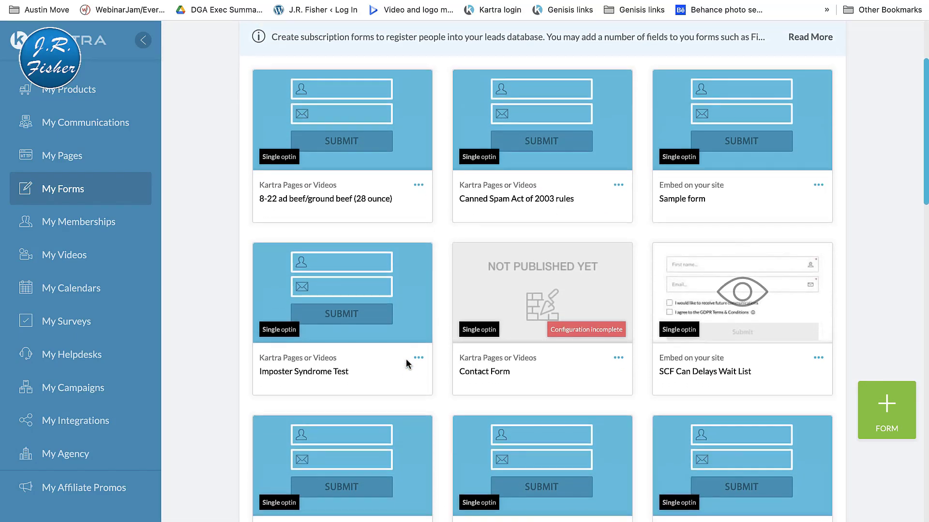
pyautogui.scroll(-6, 406, 363)
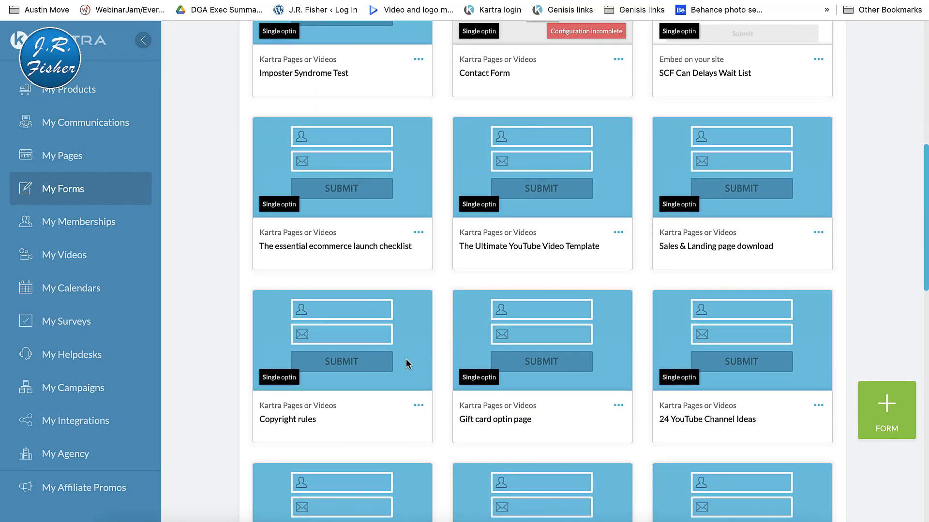
pyautogui.scroll(9, 406, 362)
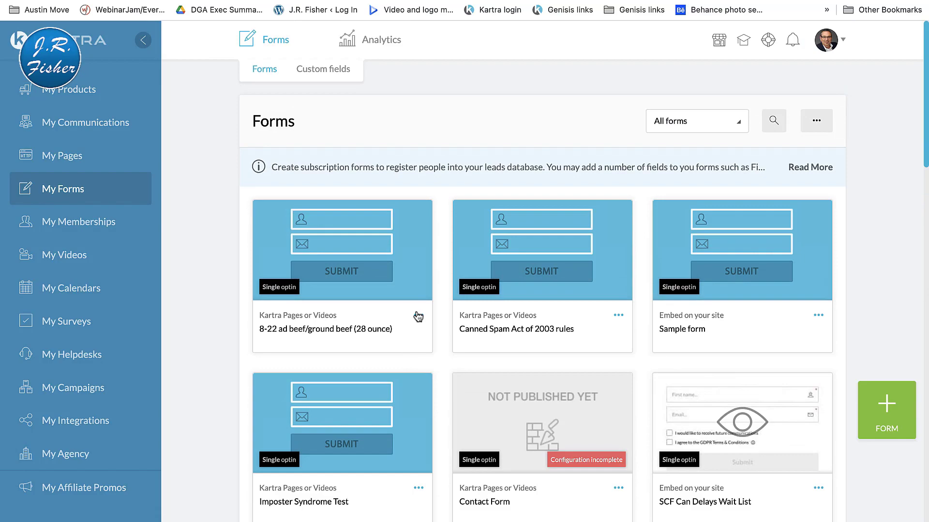
pyautogui.click(418, 316)
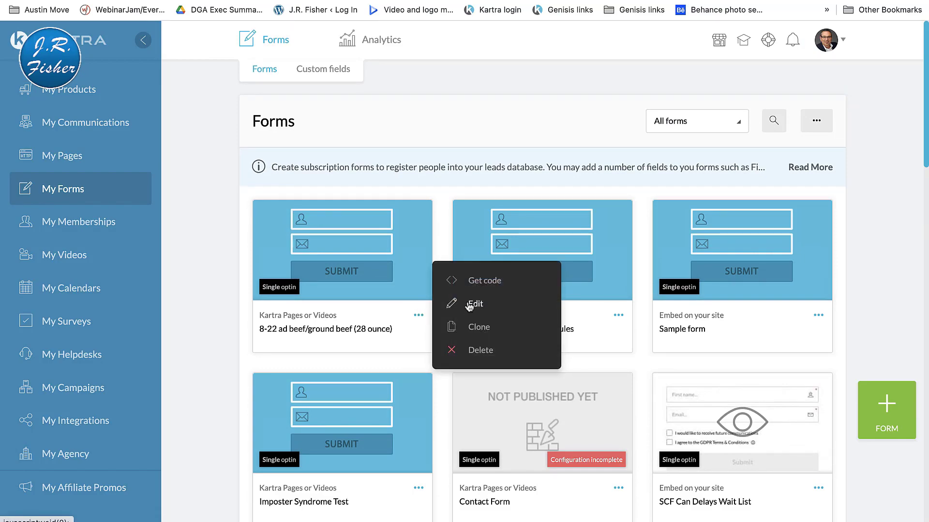
pyautogui.click(468, 304)
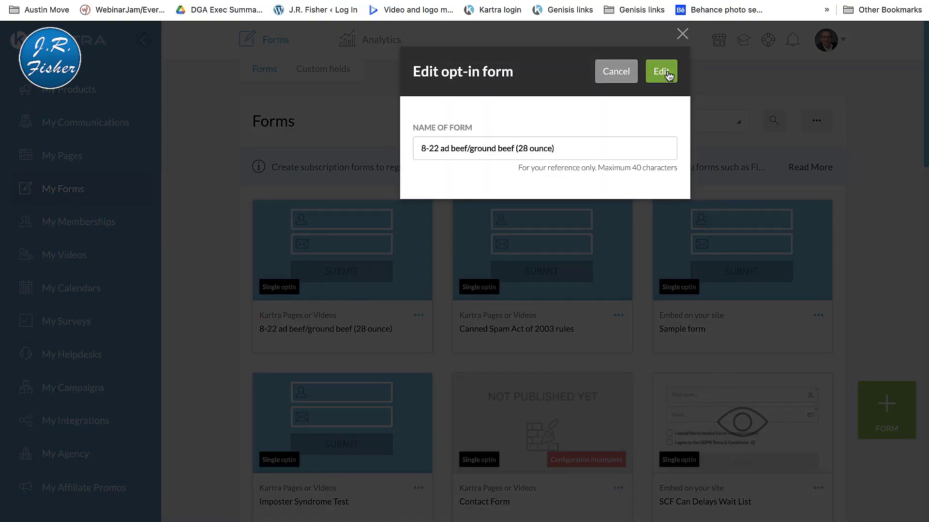
pyautogui.click(669, 74)
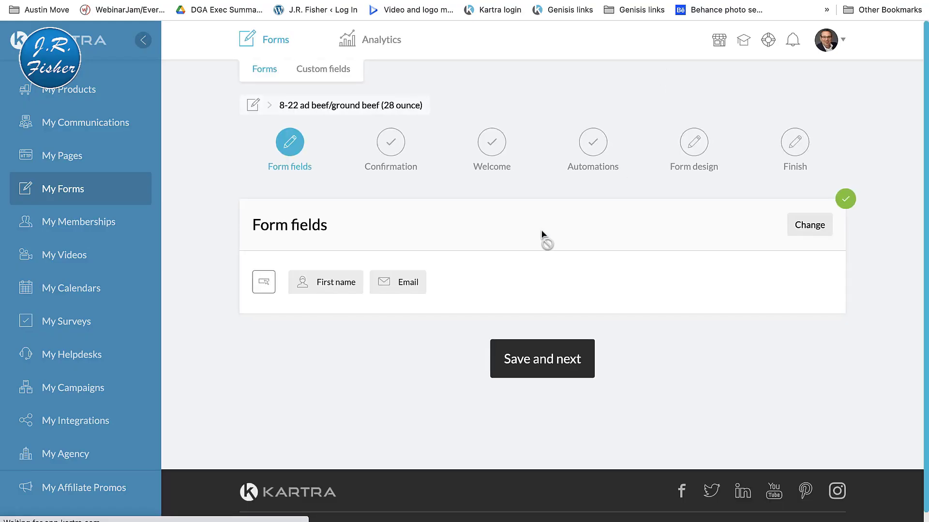
# Step: Review and save the form's fields, confirmation, welcome, automations and form design stages through to Finish, keeping all settings
pyautogui.click(529, 359)
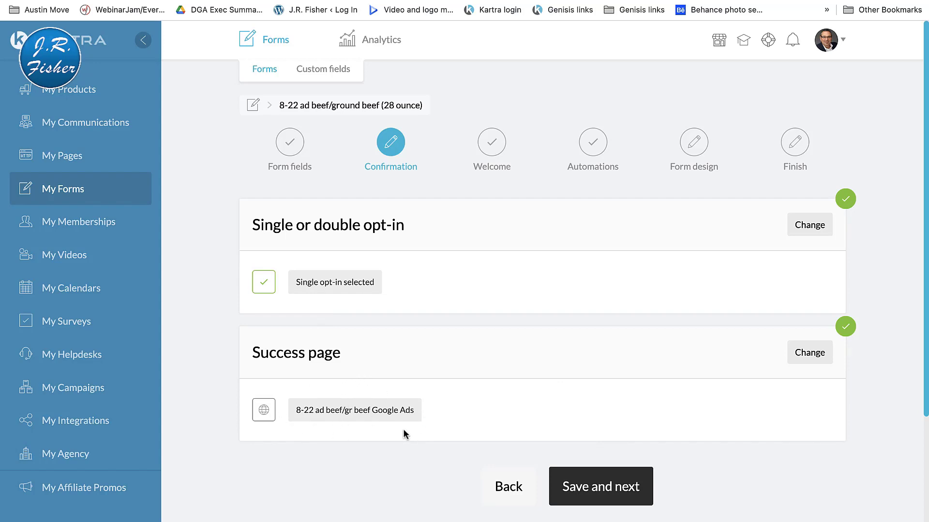
pyautogui.click(614, 484)
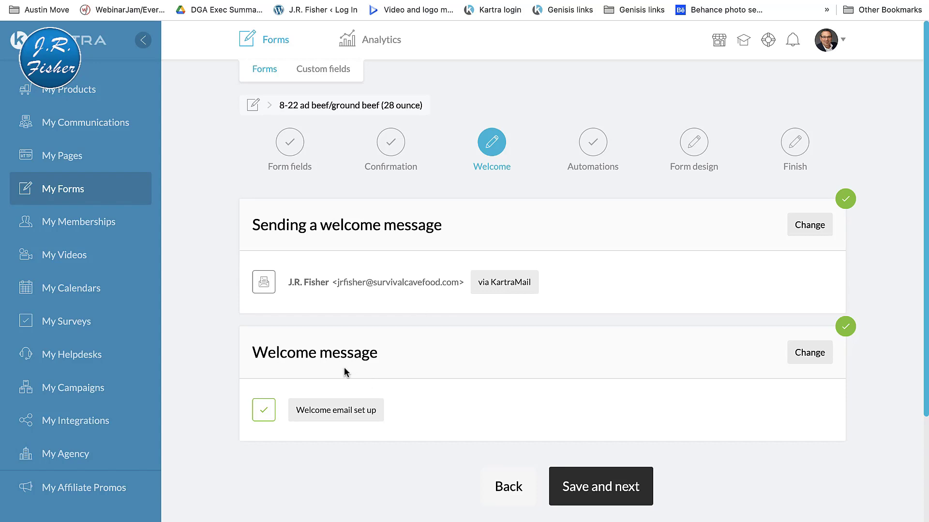
pyautogui.click(586, 487)
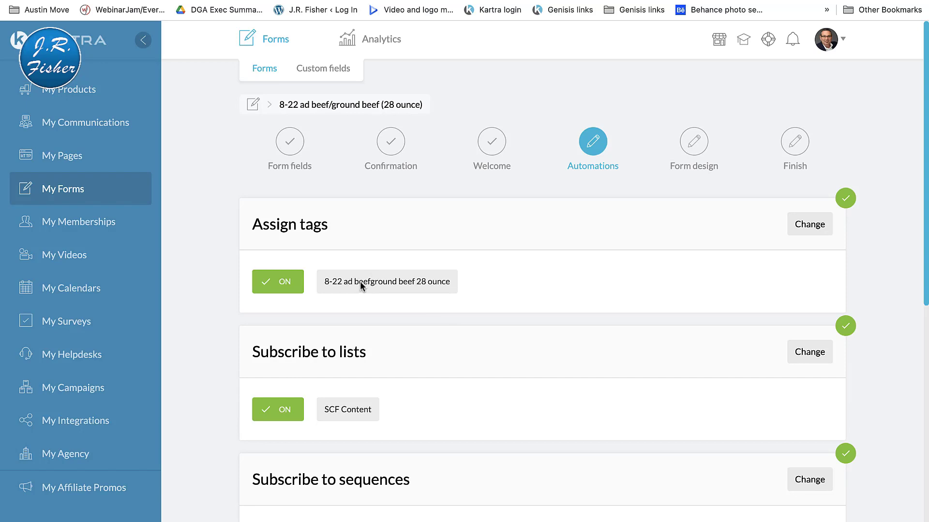
pyautogui.scroll(-5, 416, 300)
pyautogui.scroll(-9, 416, 301)
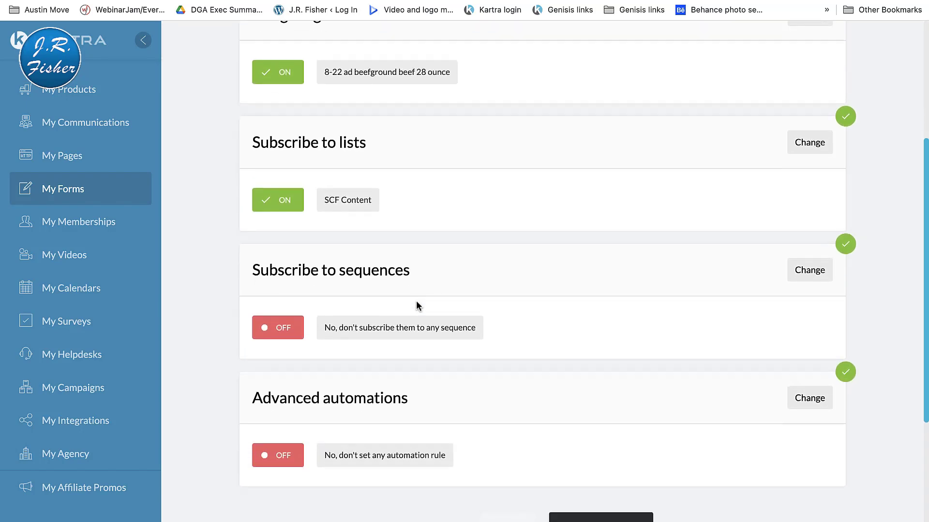
pyautogui.click(570, 414)
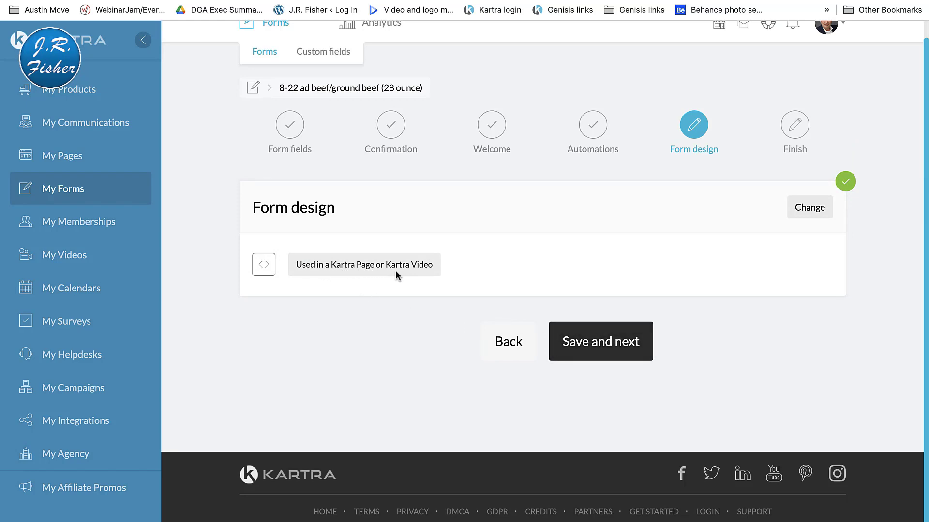
pyautogui.click(579, 342)
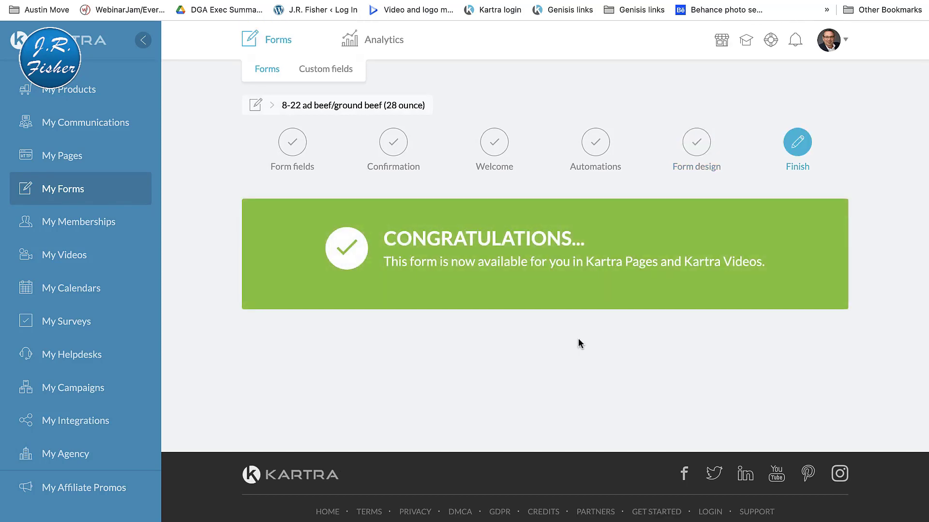
# Step: Look through the membership sites in My Memberships
pyautogui.click(94, 222)
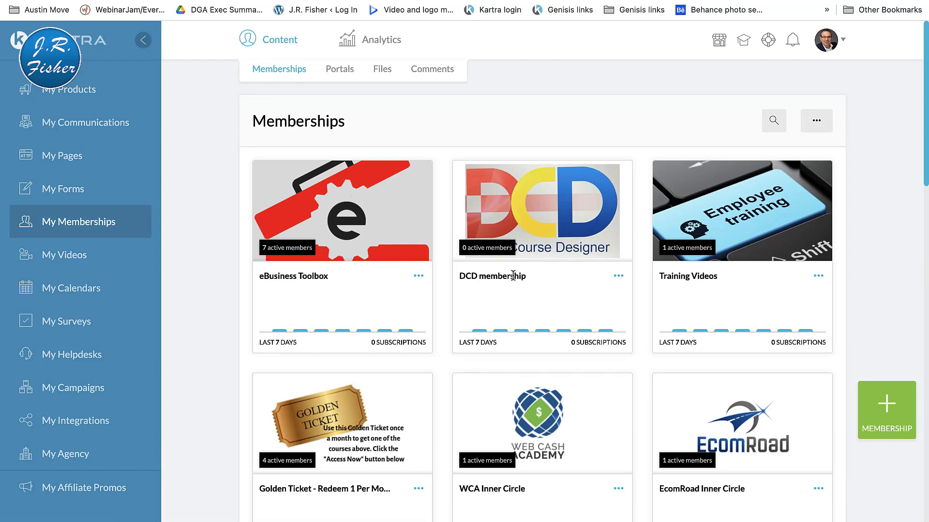
pyautogui.scroll(-3, 730, 242)
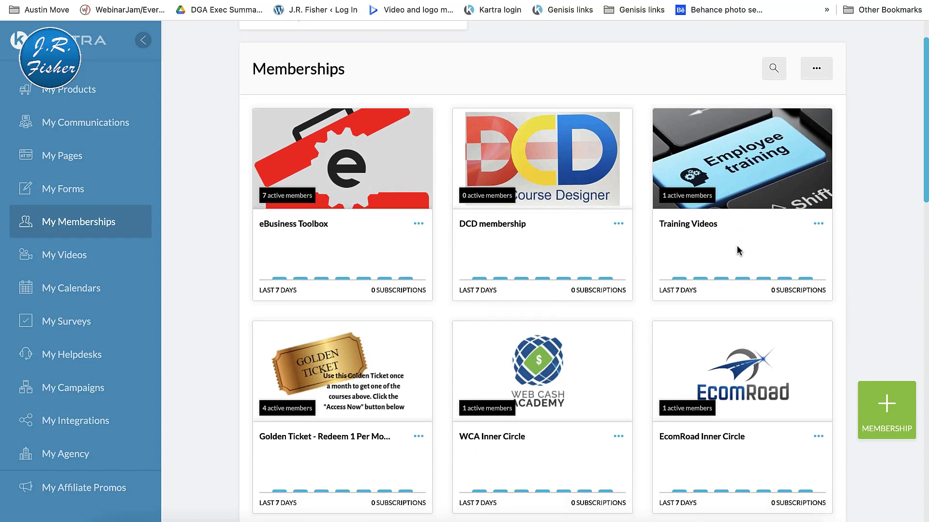
pyautogui.scroll(-4, 737, 250)
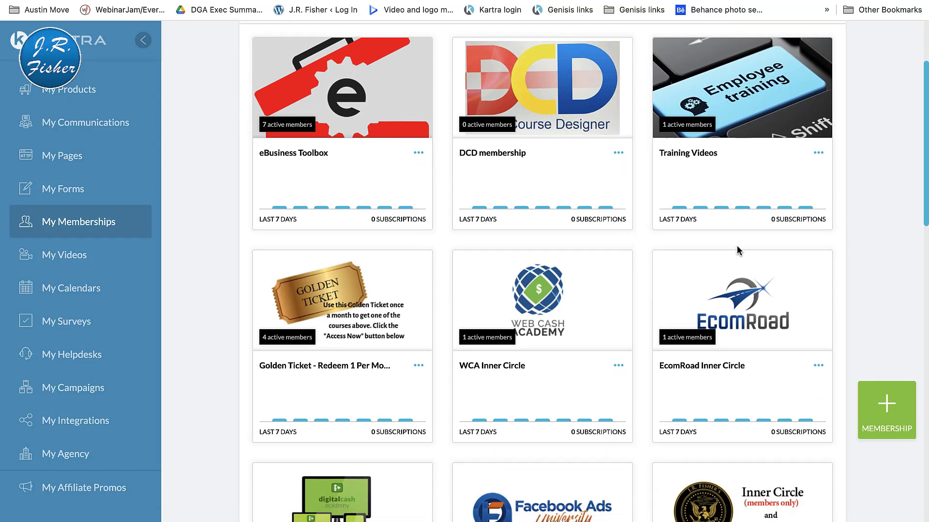
pyautogui.scroll(-9, 737, 250)
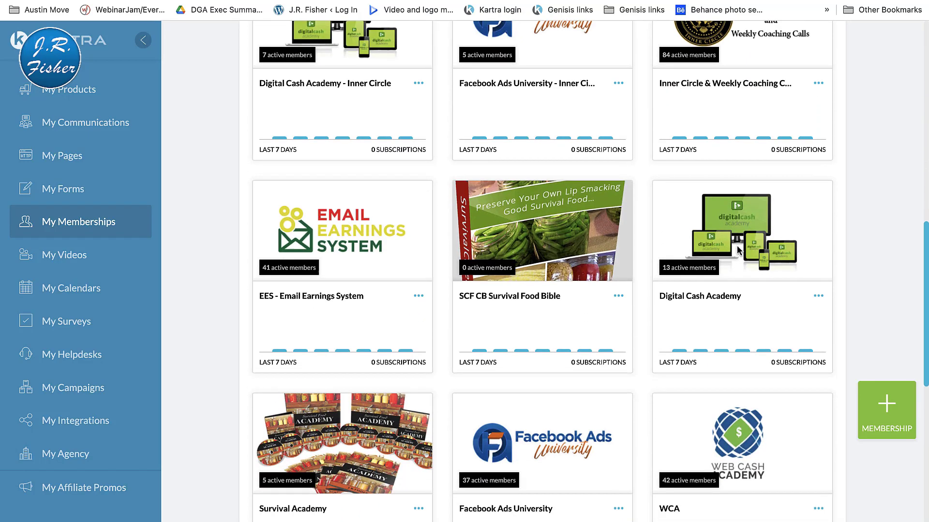
pyautogui.scroll(15, 735, 249)
# Step: Look through the hosted videos in My Videos and view the My Calendars page
pyautogui.click(54, 259)
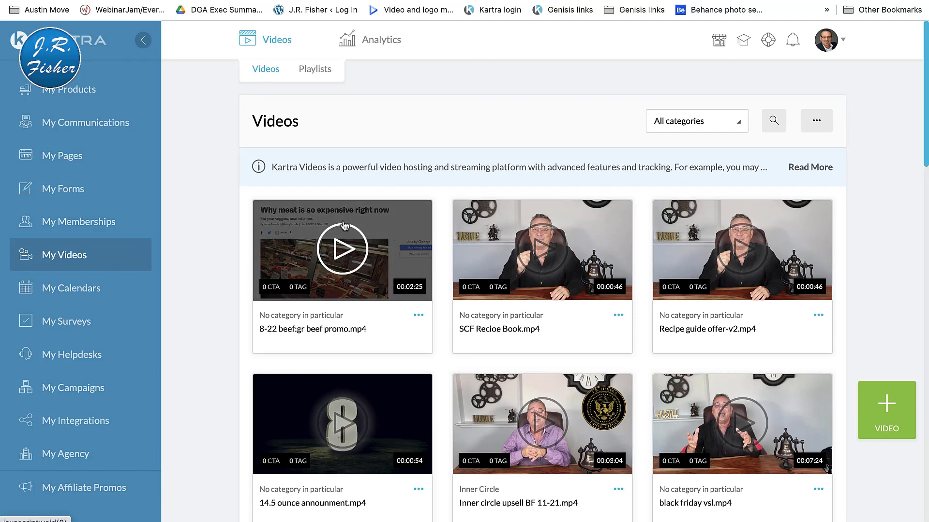
pyautogui.scroll(-1, 868, 233)
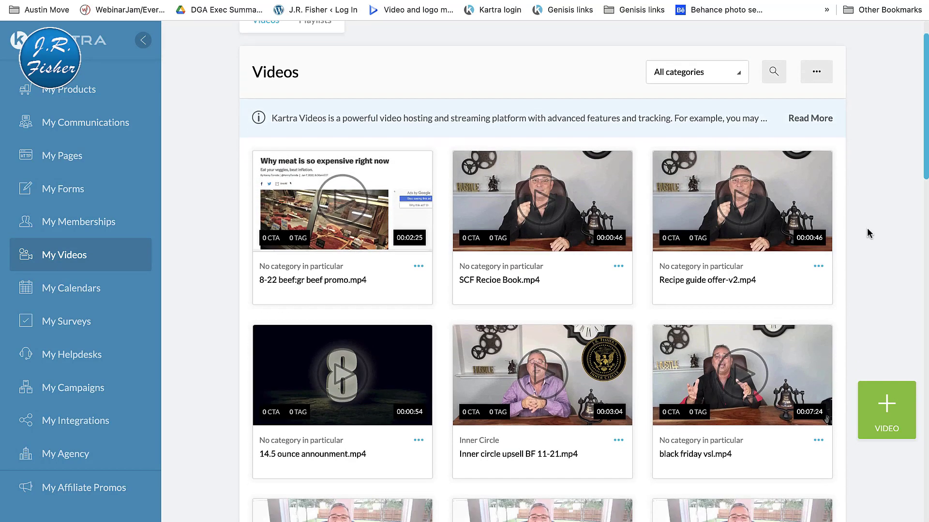
pyautogui.scroll(-6, 868, 233)
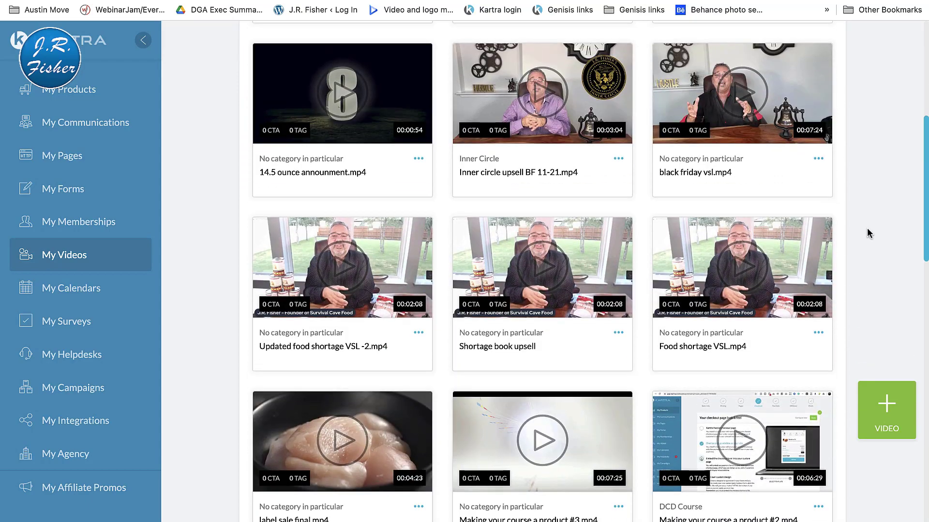
pyautogui.scroll(-10, 869, 233)
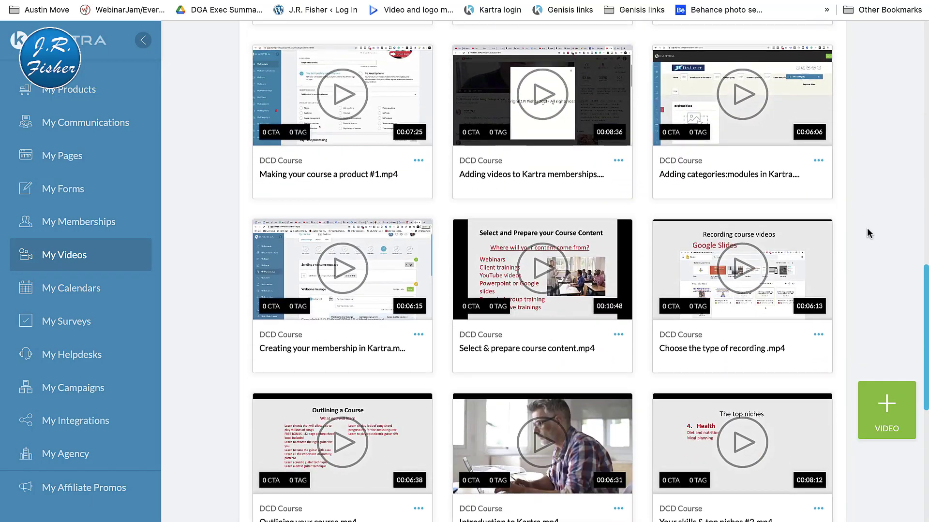
pyautogui.click(61, 287)
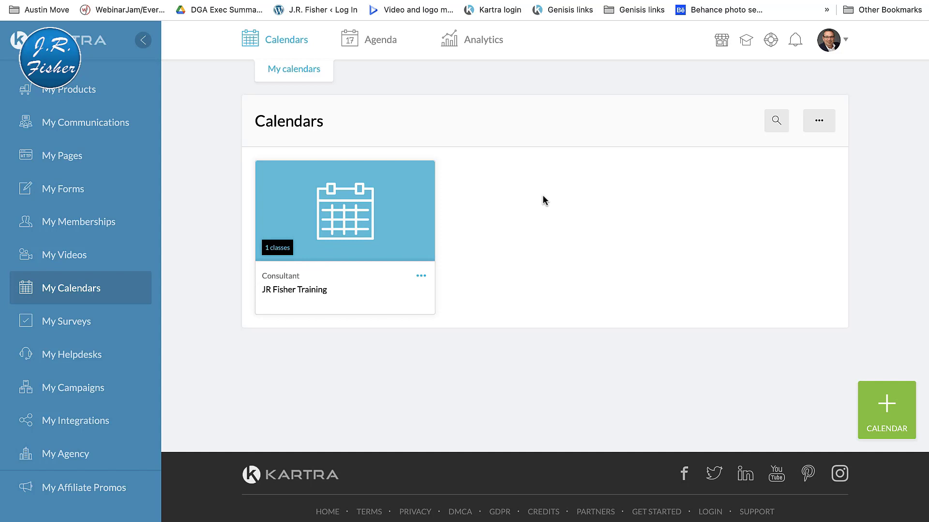
# Step: View the My Surveys page and look through the helpdesks in My Helpdesks
pyautogui.click(68, 322)
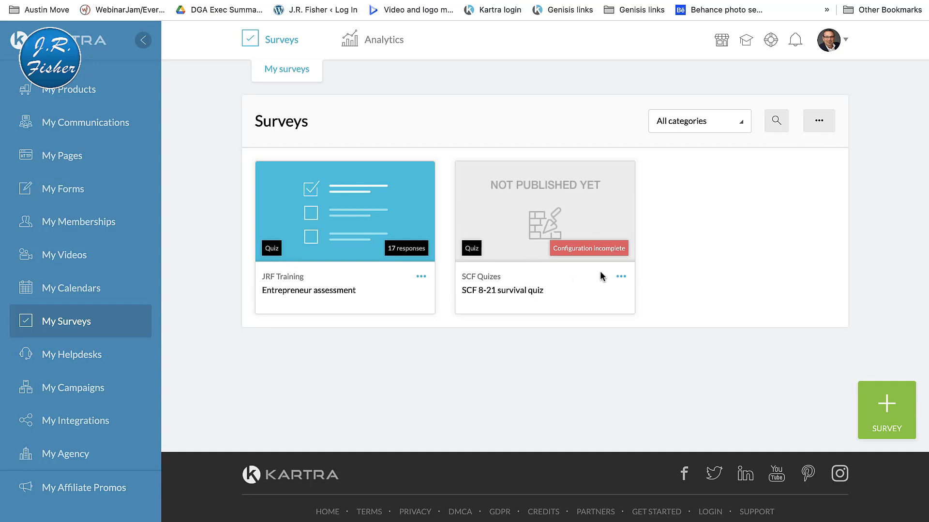
pyautogui.click(67, 356)
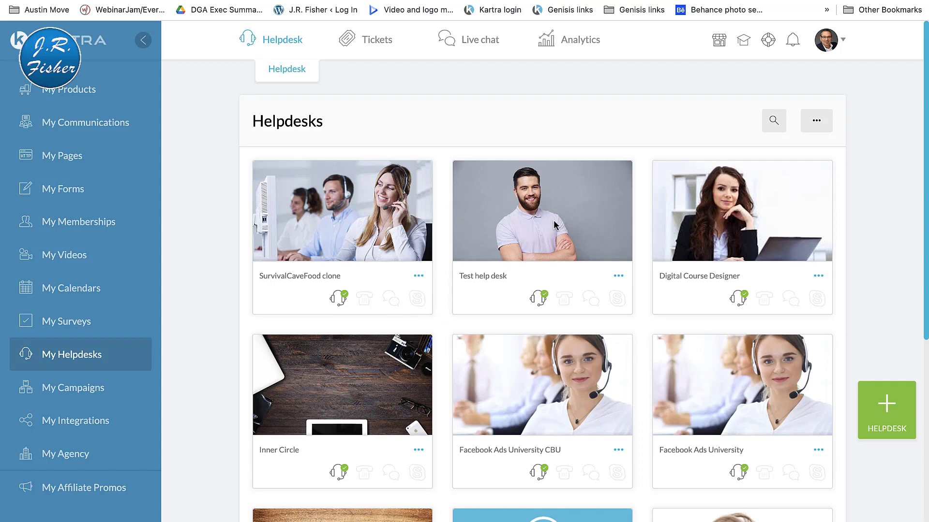
pyautogui.scroll(-6, 555, 224)
pyautogui.scroll(6, 228, 297)
# Step: Read the My Campaigns overview on creating and sharing full marketing campaigns
pyautogui.click(83, 387)
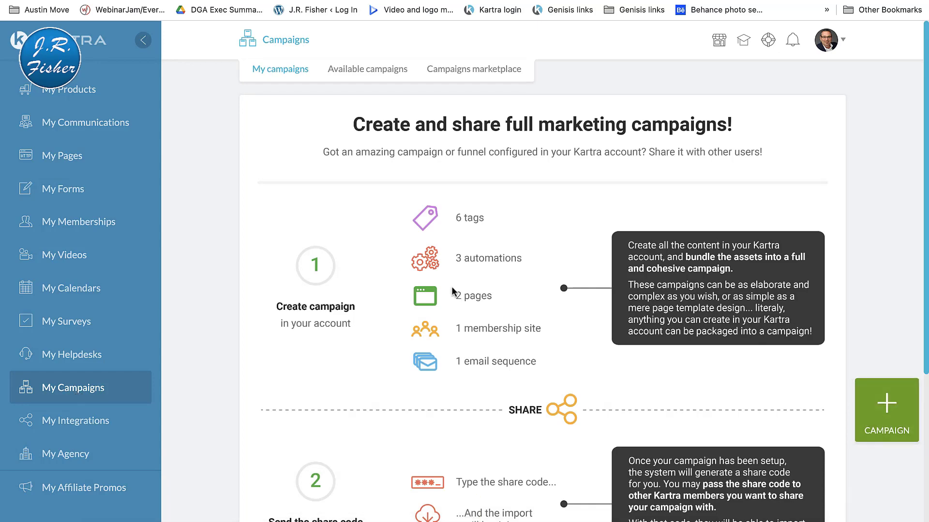
pyautogui.scroll(-5, 453, 290)
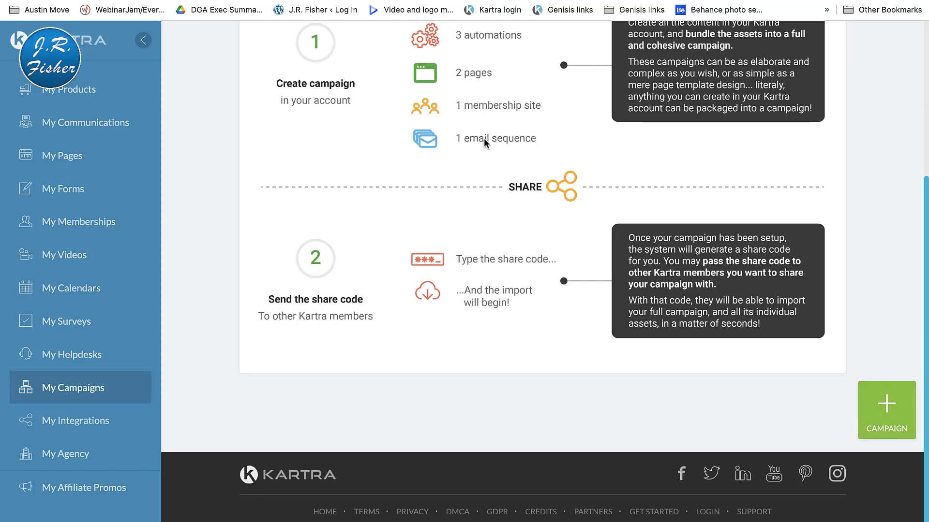
# Step: Look through the supported third-party integrations in My Integrations, from payment and email to membership and SMS services
pyautogui.click(88, 422)
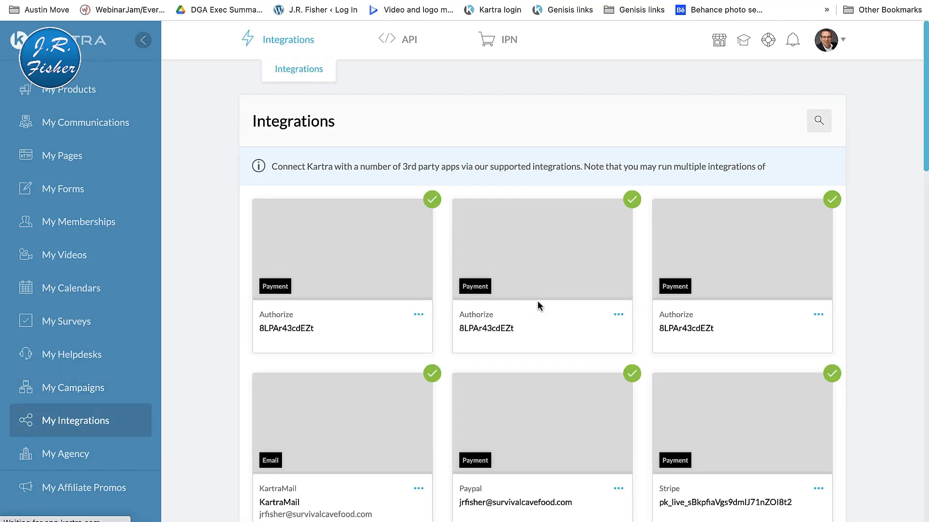
pyautogui.scroll(-2, 861, 308)
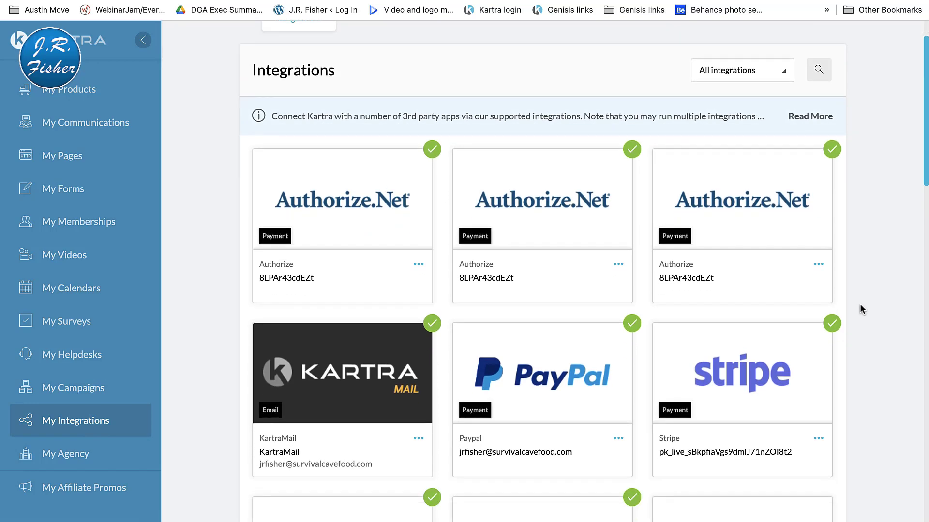
pyautogui.scroll(-20, 861, 310)
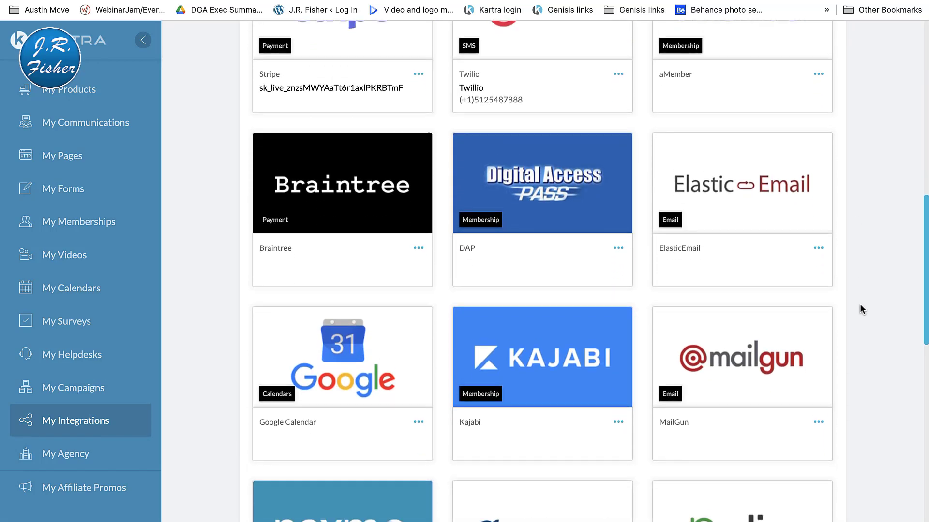
pyautogui.scroll(-15, 862, 310)
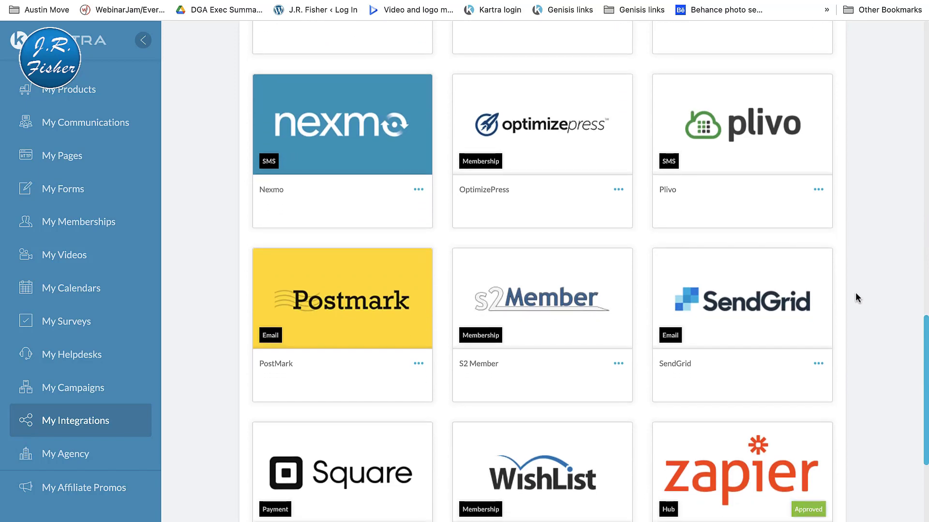
pyautogui.scroll(-8, 852, 289)
pyautogui.scroll(7, 849, 286)
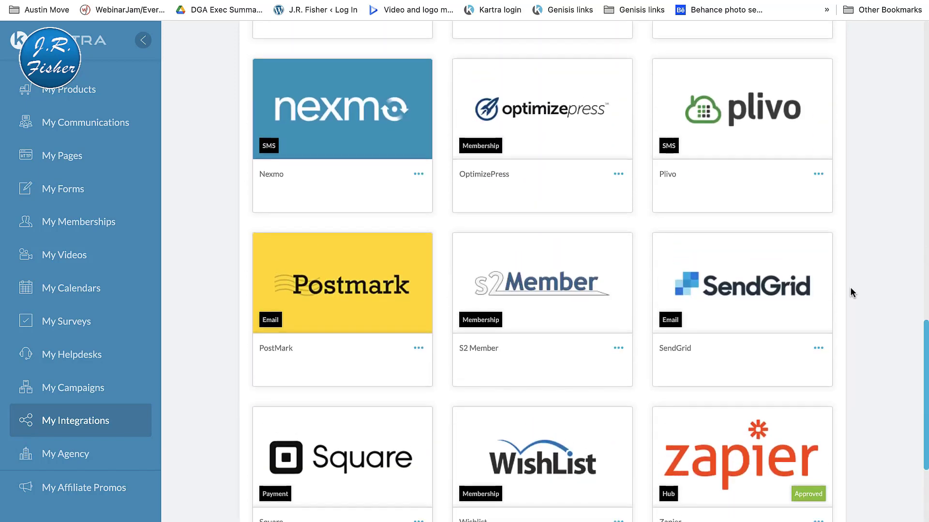
pyautogui.scroll(20, 850, 288)
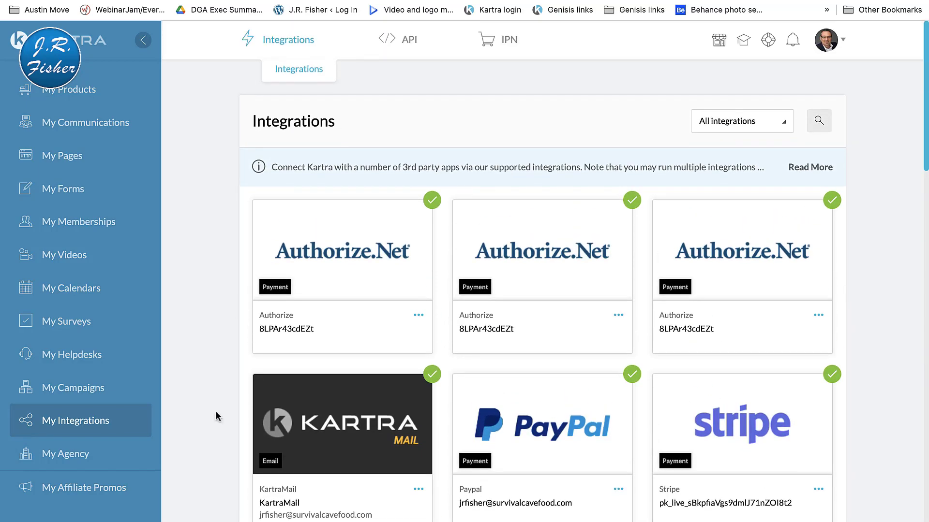
# Step: Read the My Agency overview on running an agency and managing multiple client accounts
pyautogui.click(70, 454)
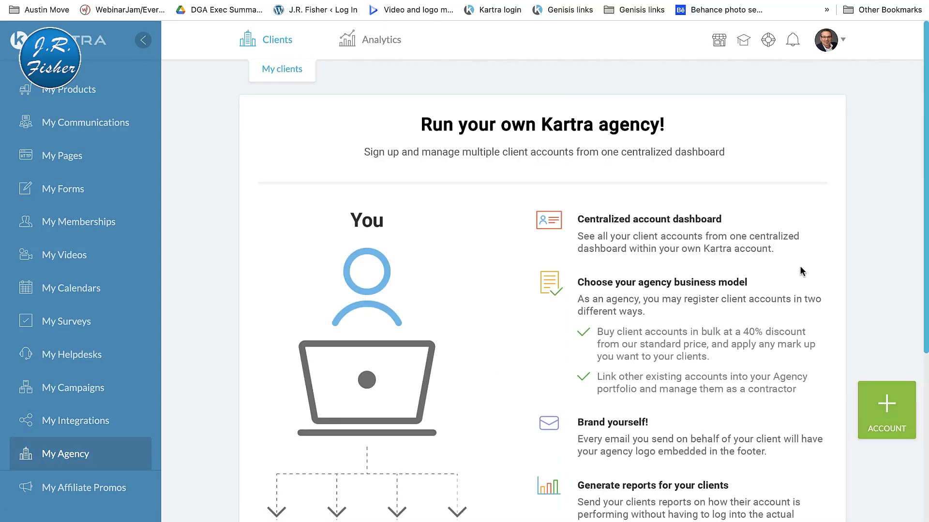
pyautogui.scroll(-5, 800, 272)
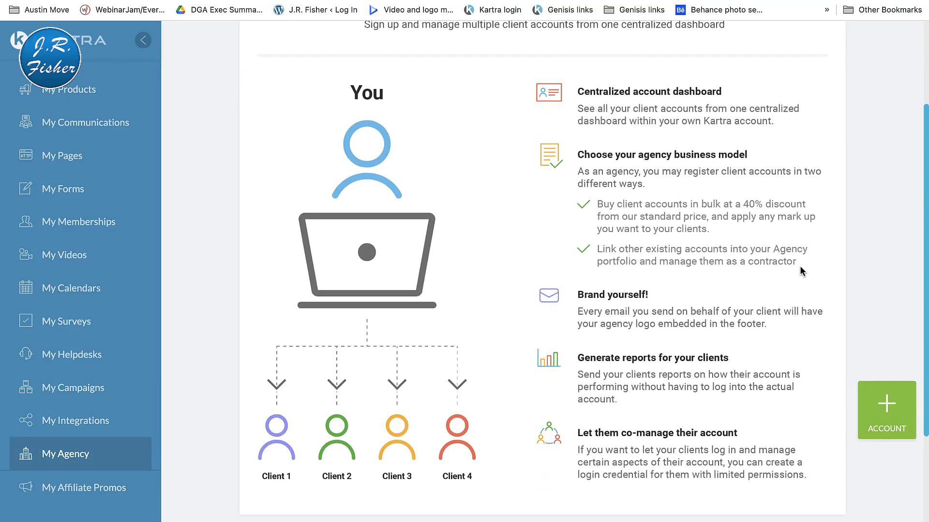
pyautogui.scroll(-1, 800, 272)
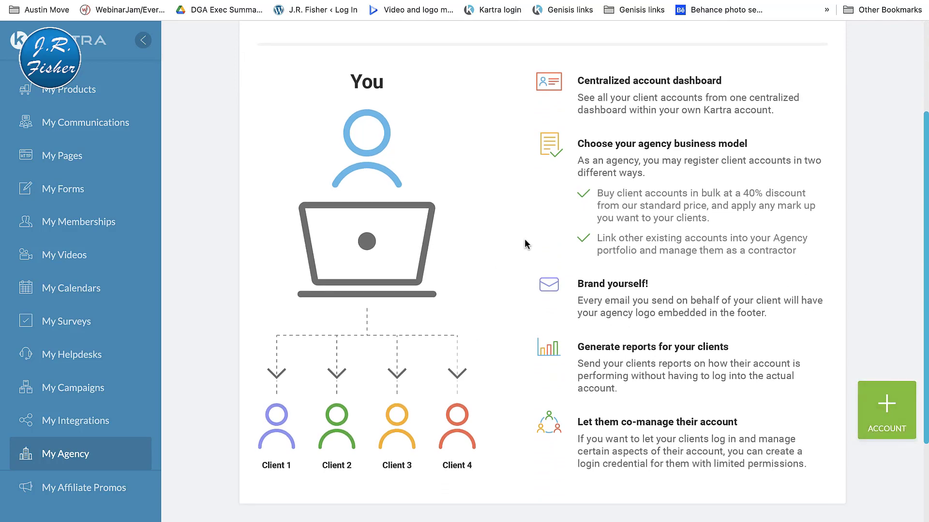
pyautogui.scroll(-5, 626, 312)
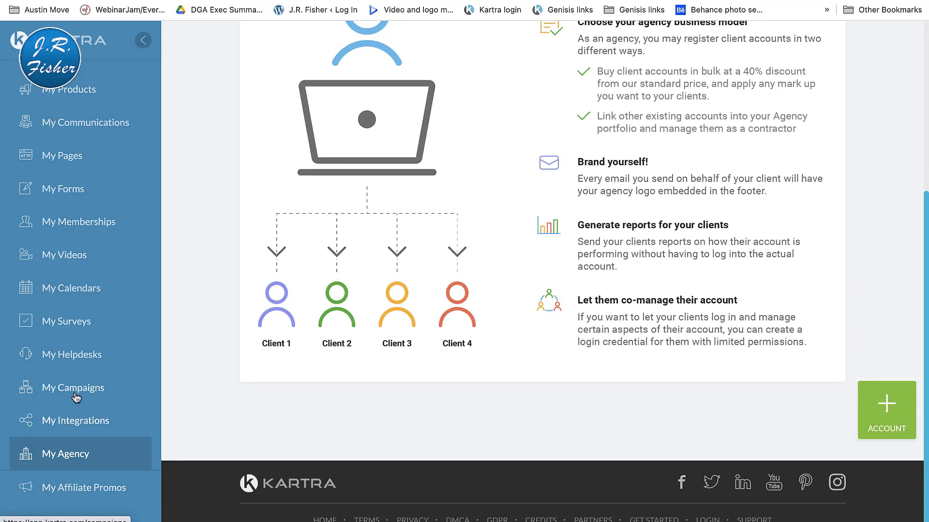
# Step: View the My Affiliate Promos page and look through its list of promotable products, keeping Kartra Diamond selected
pyautogui.click(84, 490)
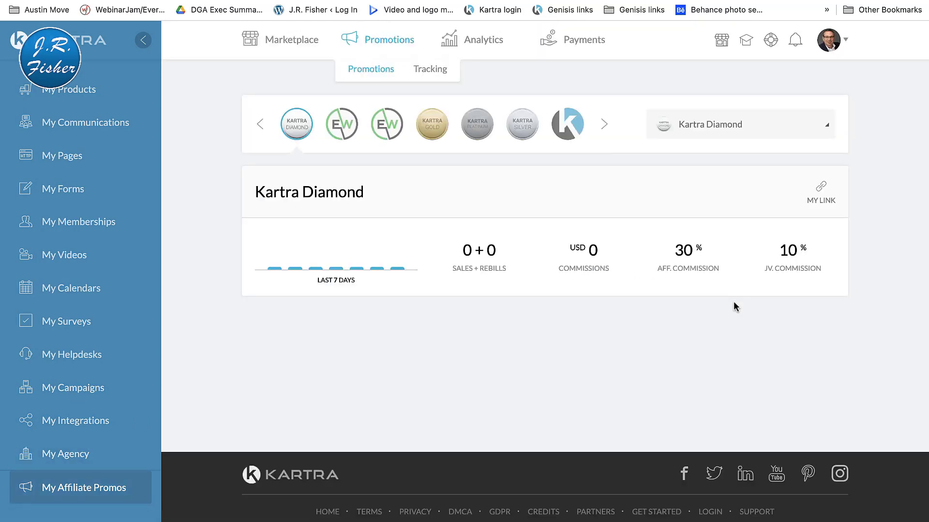
pyautogui.click(806, 132)
pyautogui.scroll(-5, 769, 201)
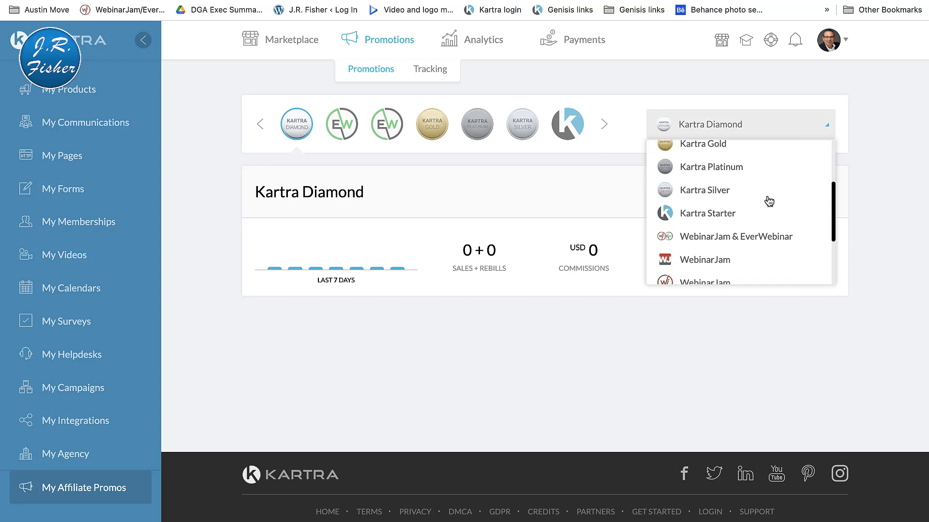
pyautogui.scroll(5, 767, 201)
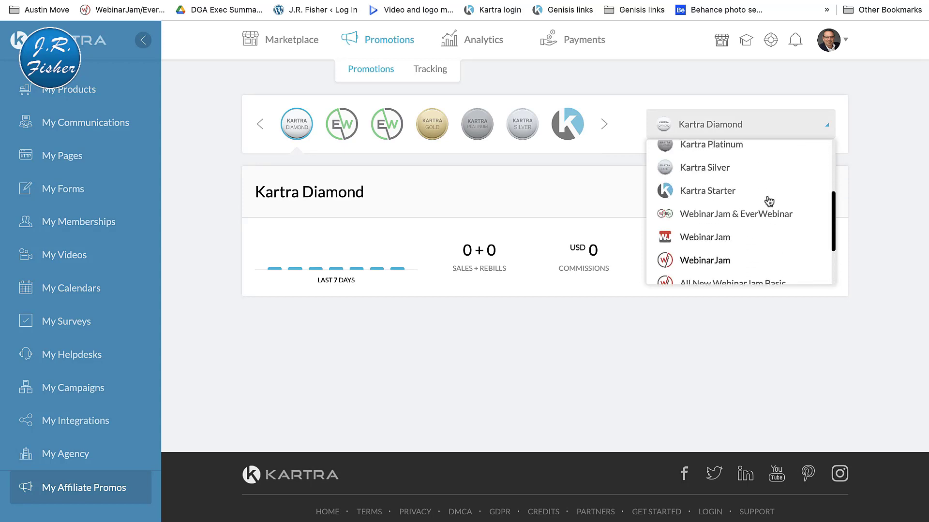
pyautogui.click(557, 329)
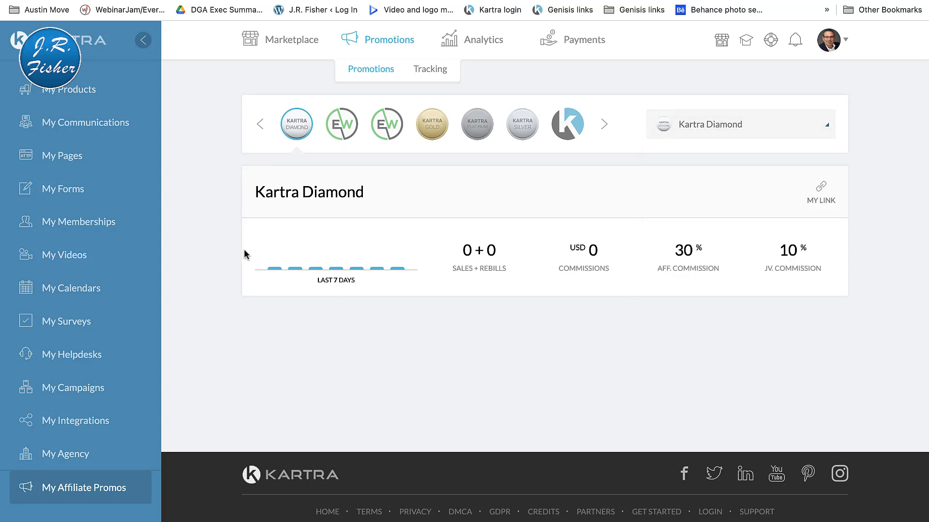